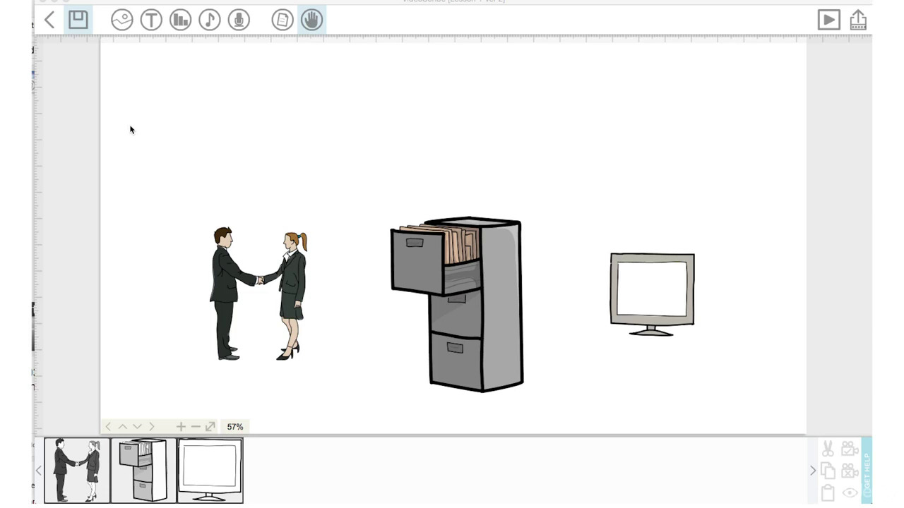
Add a text element reading 'first day on the job' to the canvas.
left_click(150, 24)
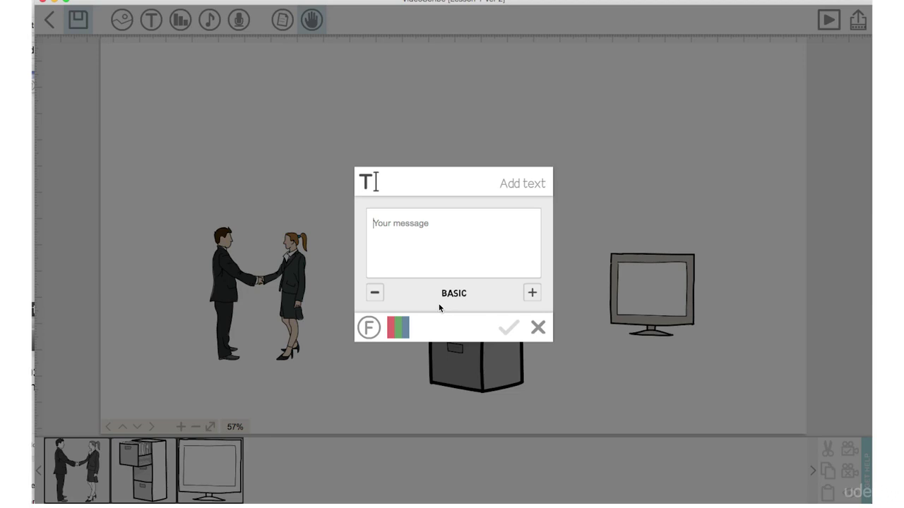
type("first day on ")
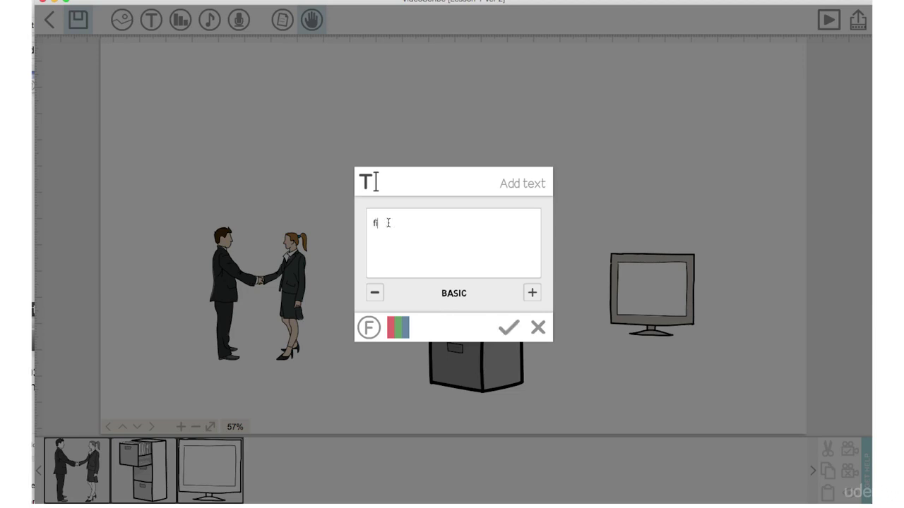
type("the job")
left_click(508, 327)
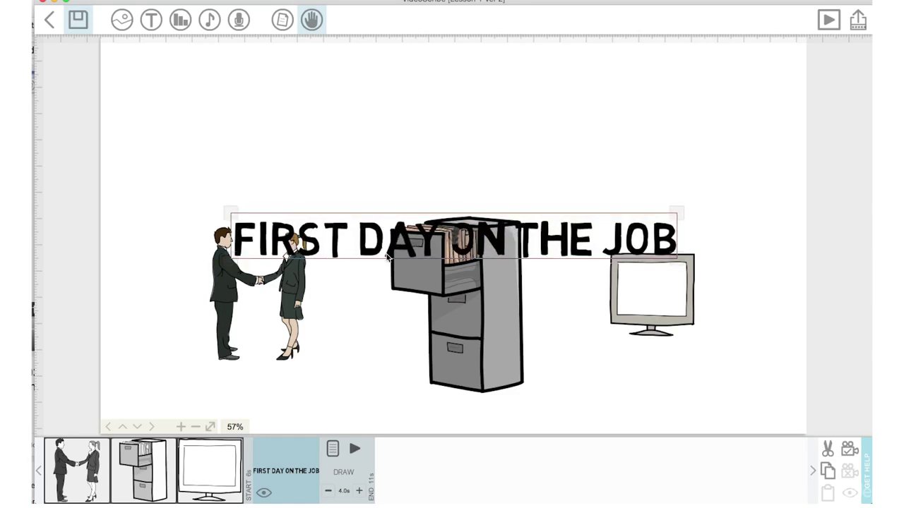
Move the title to the top of the canvas and set its camera to this view.
left_click_drag(387, 258, 390, 177)
left_click(123, 428)
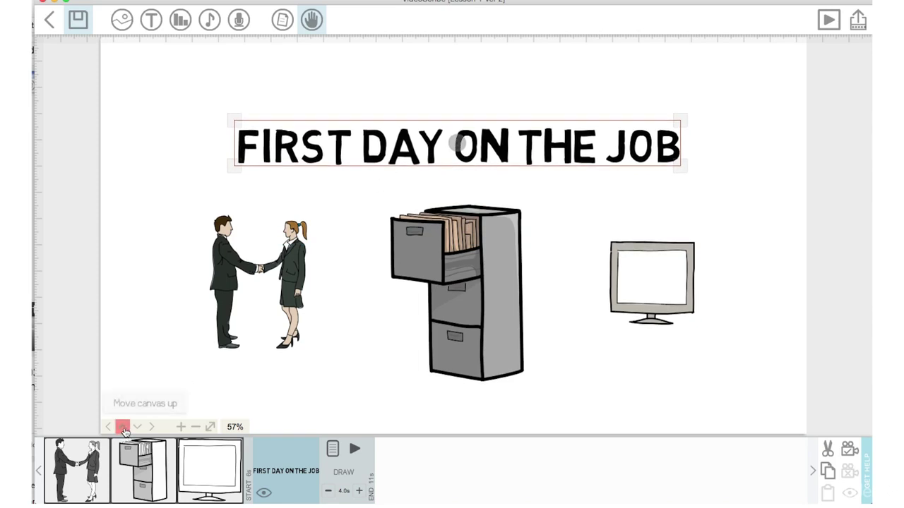
left_click(123, 428)
left_click(122, 427)
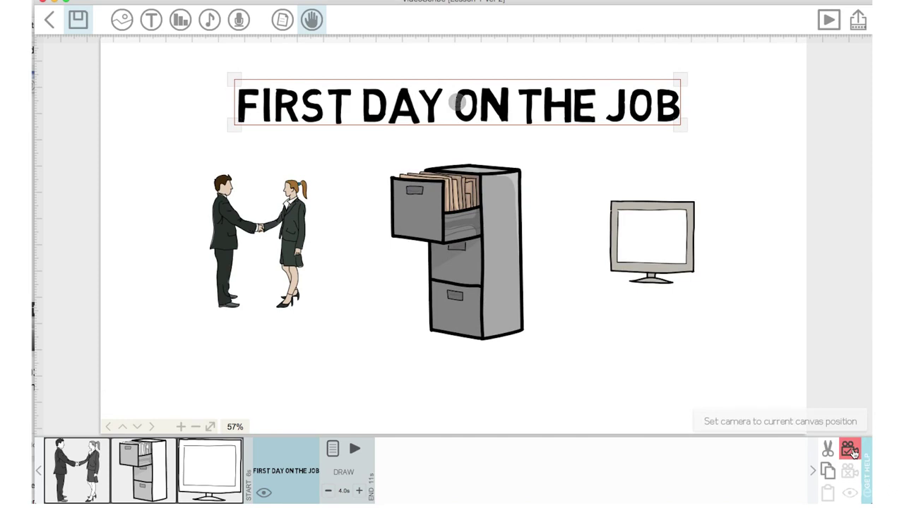
left_click(852, 451)
Shorten the title's draw time to 1 s, preview it, and select the title element.
left_click(327, 493)
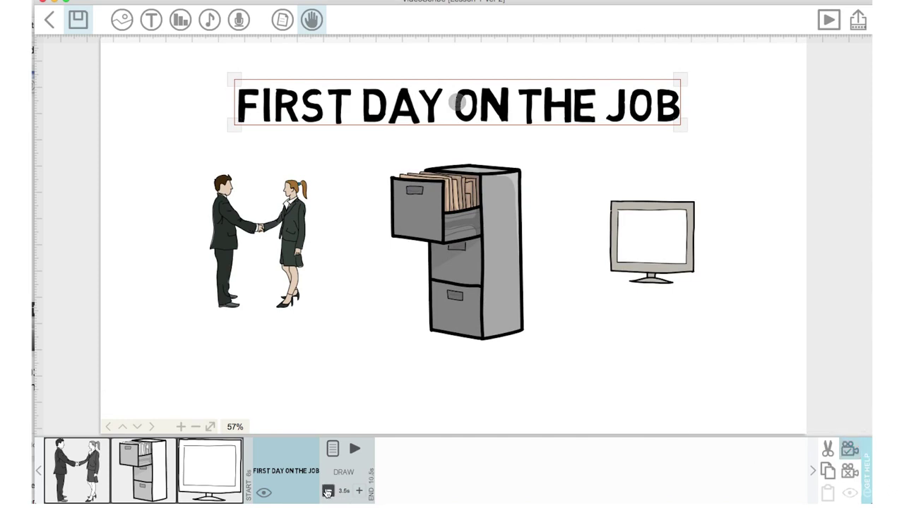
left_click(327, 493)
left_click(355, 451)
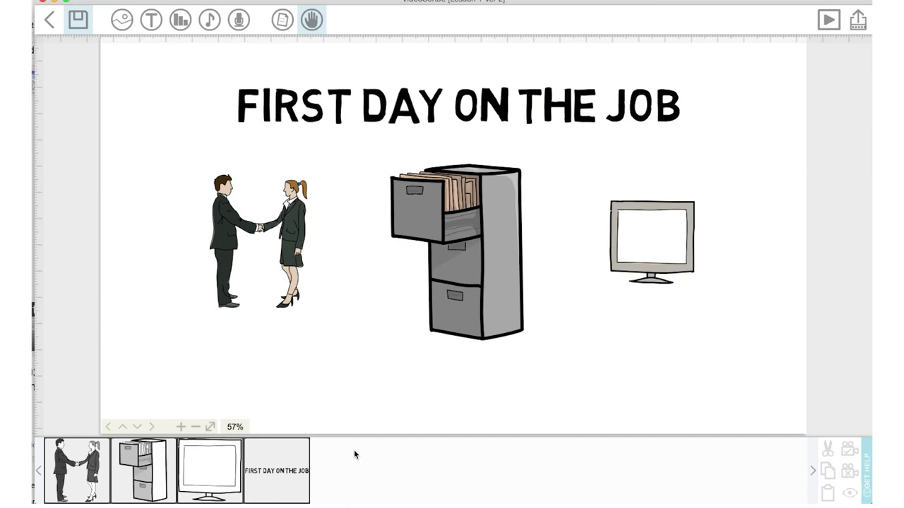
left_click(266, 468)
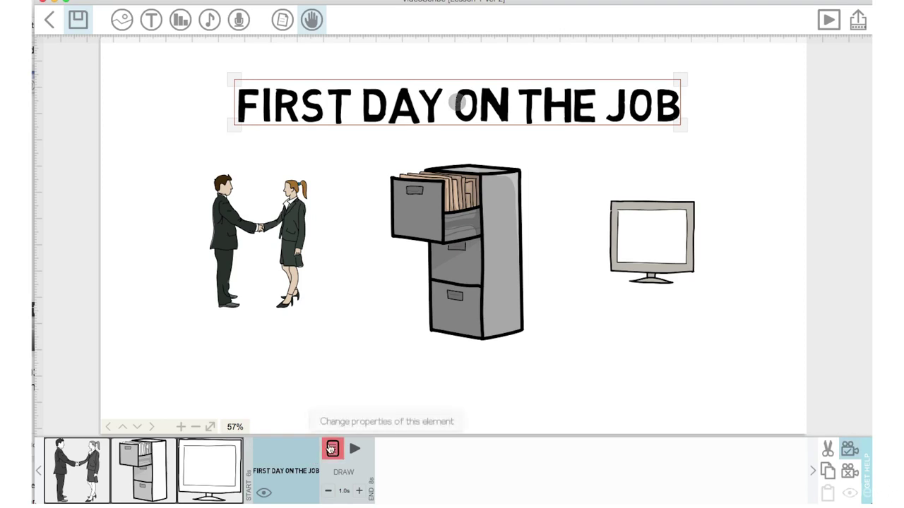
Change the title's font from TeX Gyre Adventor Bold to Helvetica Light and show the available fonts.
left_click(332, 449)
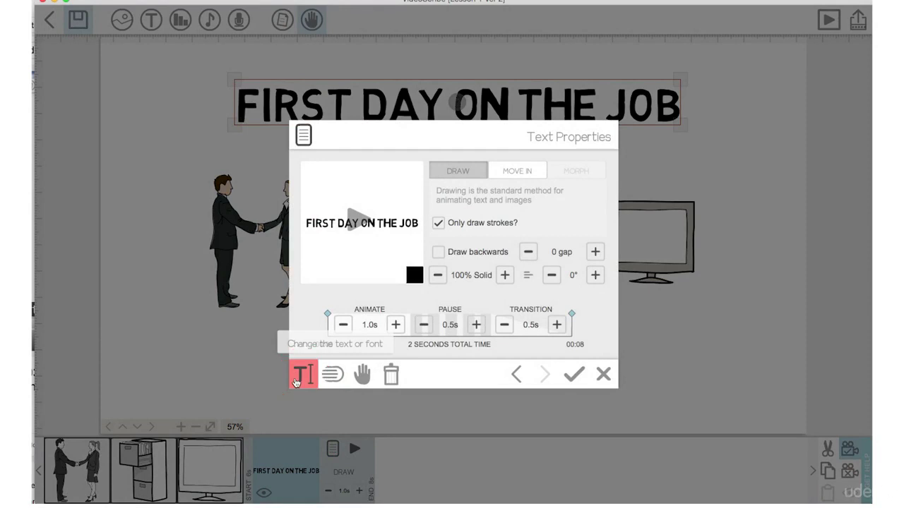
left_click(300, 378)
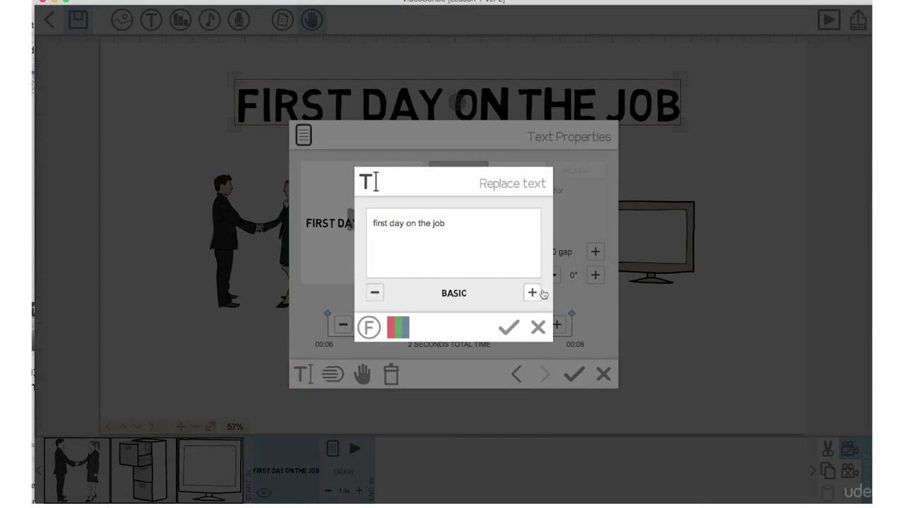
left_click(533, 294)
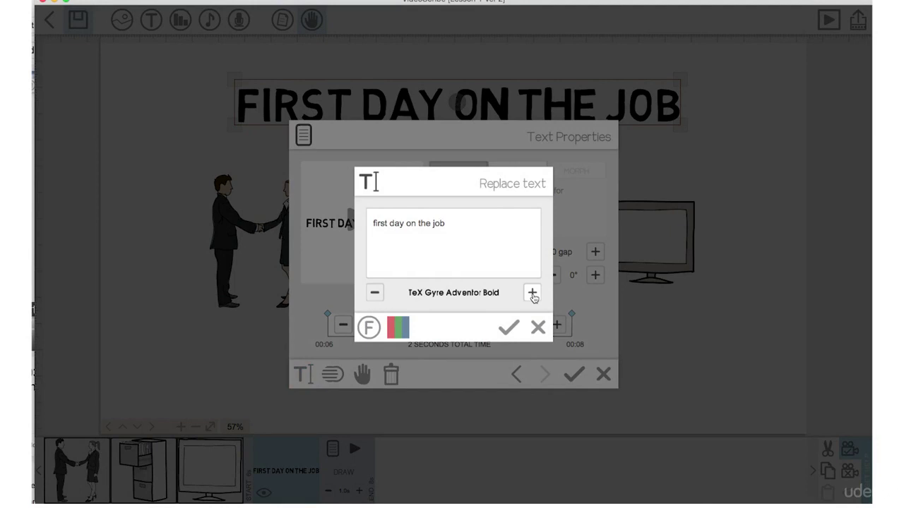
left_click(532, 294)
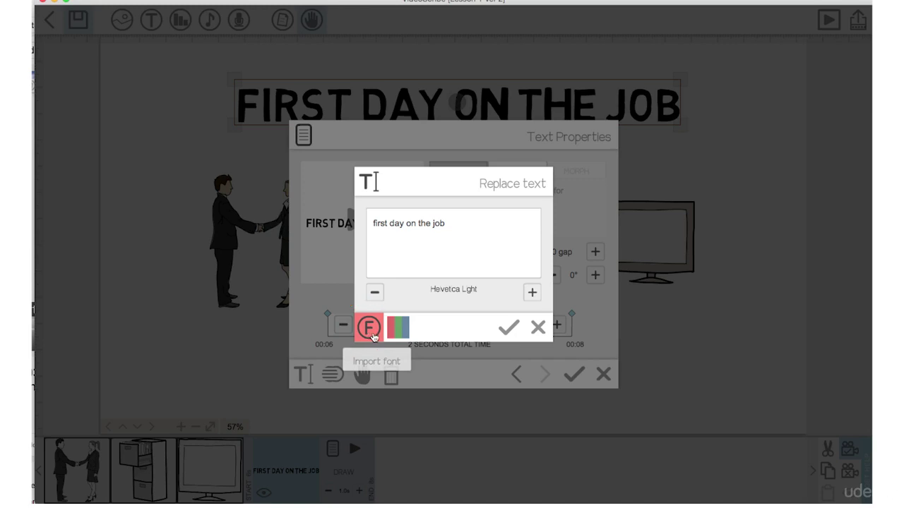
left_click(369, 328)
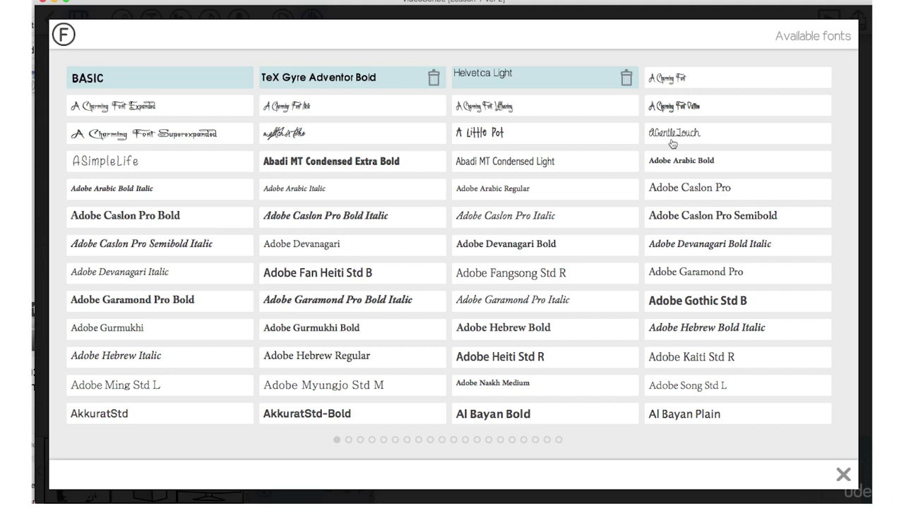
Import the A Little Pot font with basic characters only, excluding Armenian, Cyrillic and Greek.
left_click(530, 131)
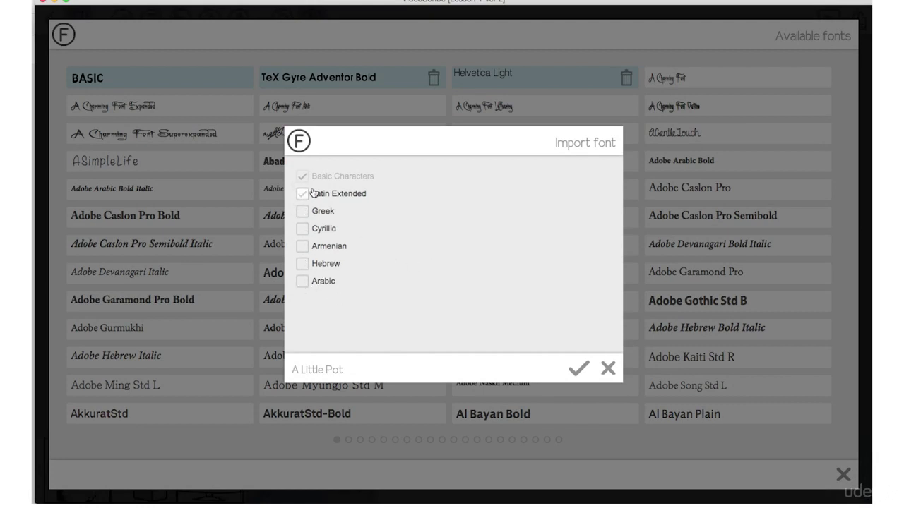
left_click(303, 246)
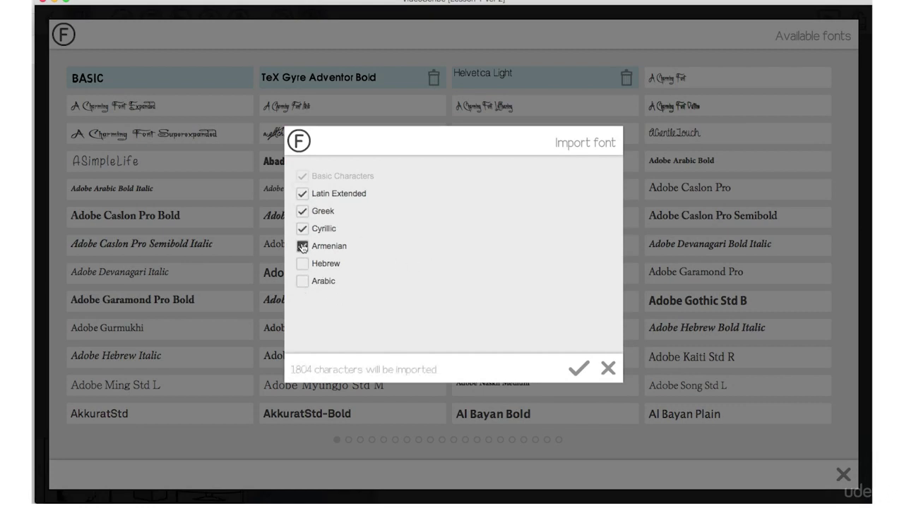
left_click(302, 246)
left_click(302, 229)
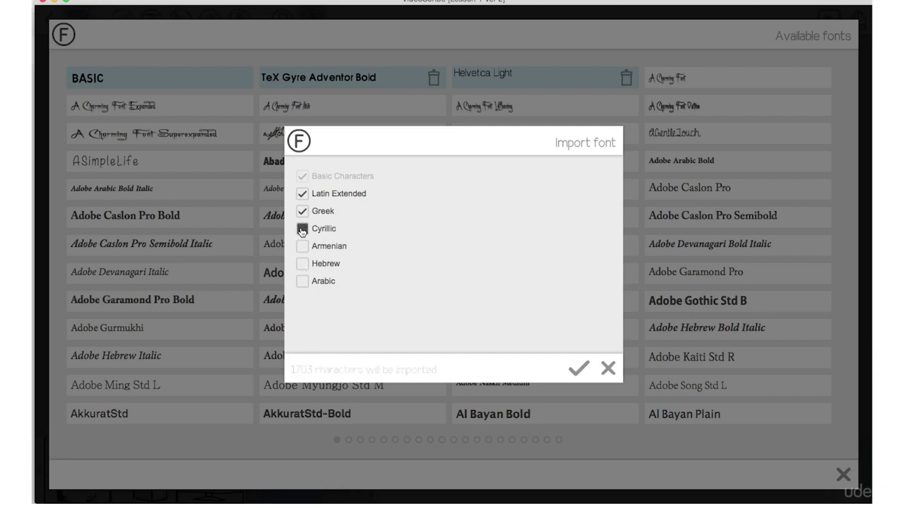
left_click(302, 211)
left_click(302, 194)
left_click(573, 370)
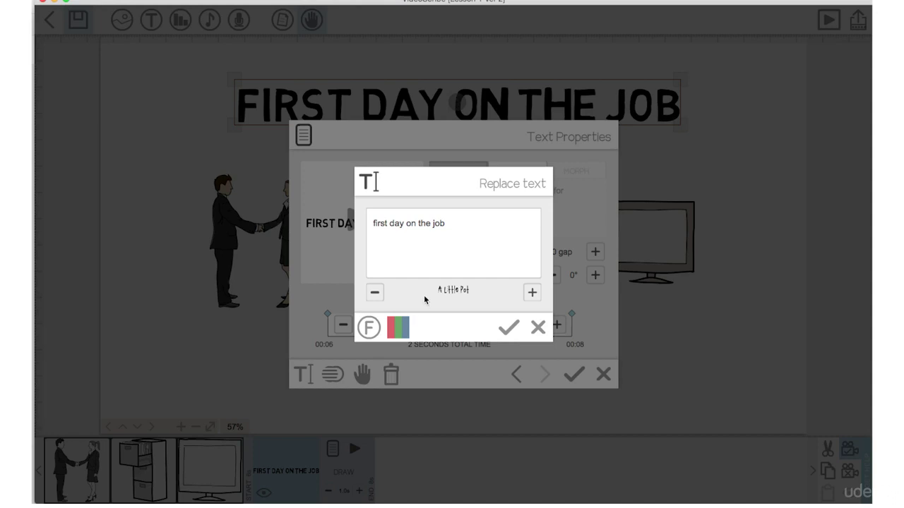
Set the title's text colour to the blue-purple hex 5458a6.
left_click(399, 327)
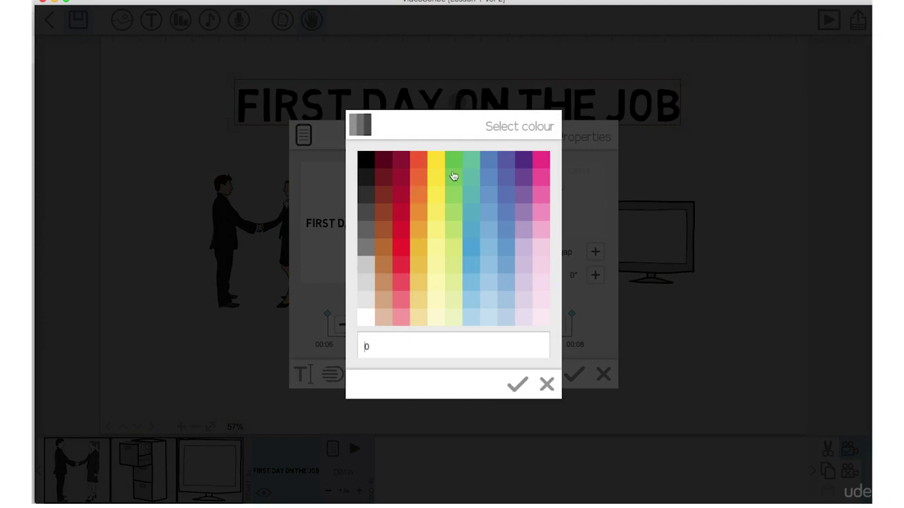
left_click(506, 161)
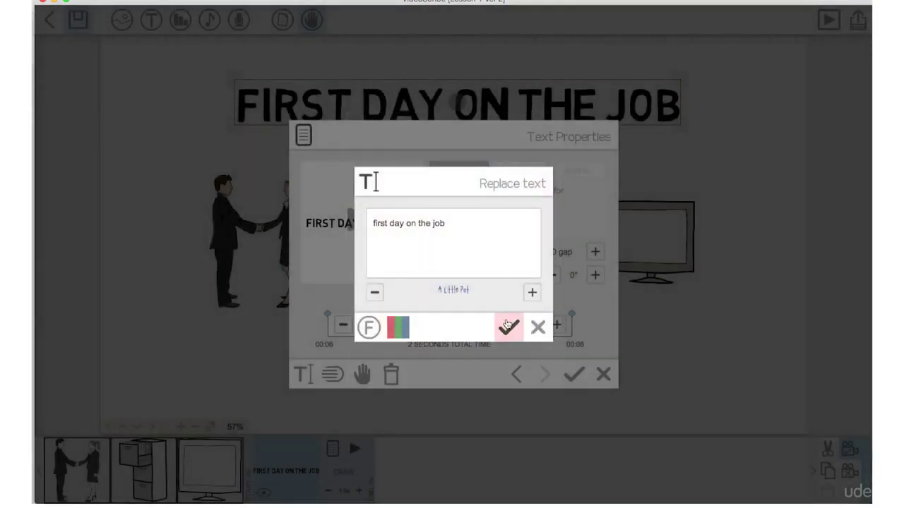
left_click(399, 327)
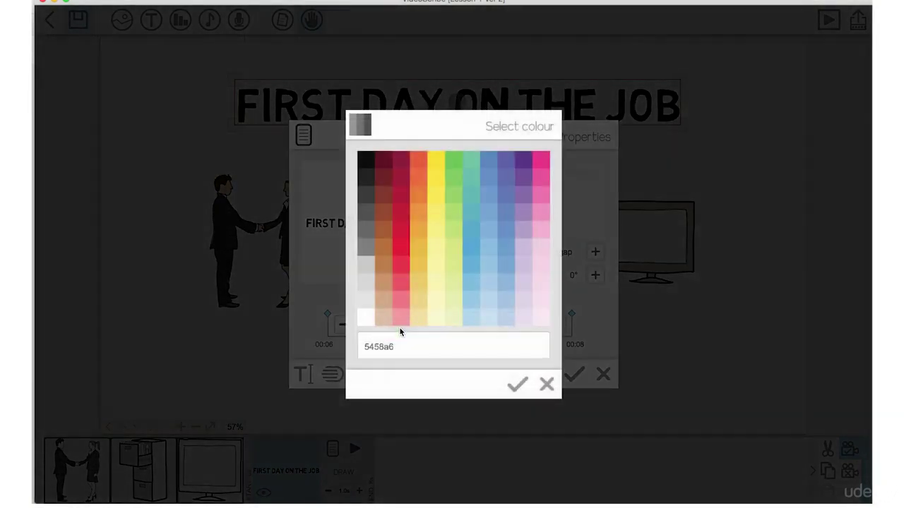
left_click_drag(409, 344, 361, 346)
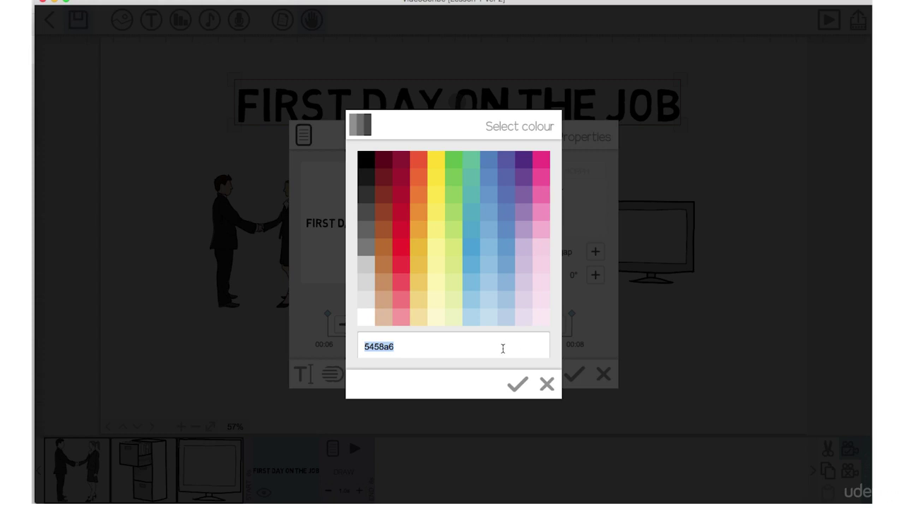
left_click(517, 385)
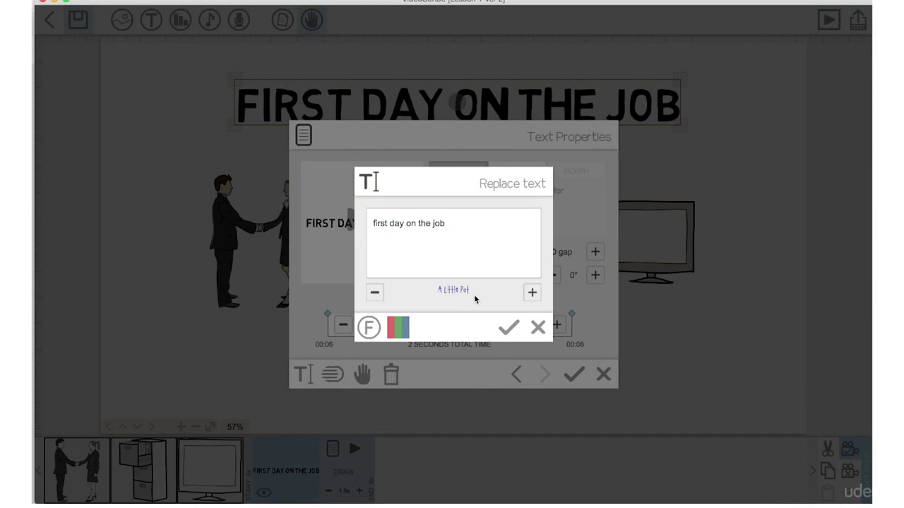
Apply the blue A Little Pot styling, preview the title, and return to the fonts list.
left_click(509, 327)
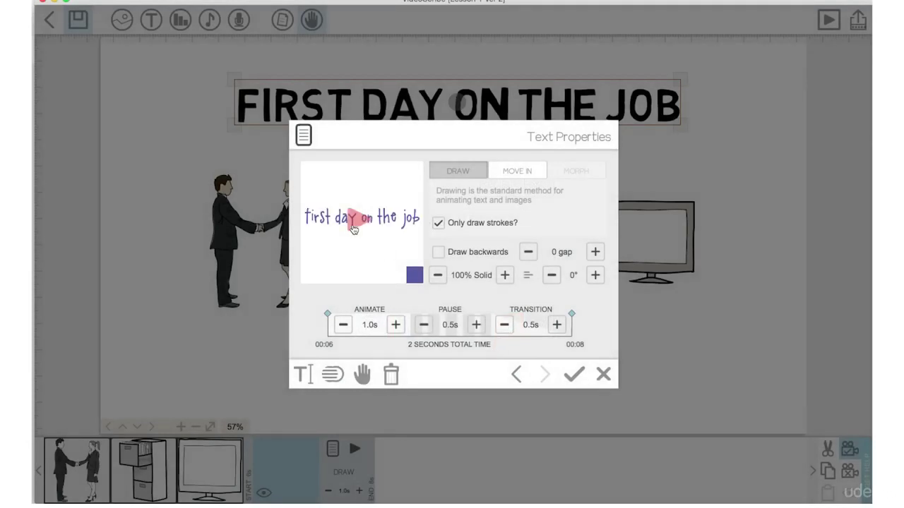
left_click(354, 225)
left_click(304, 382)
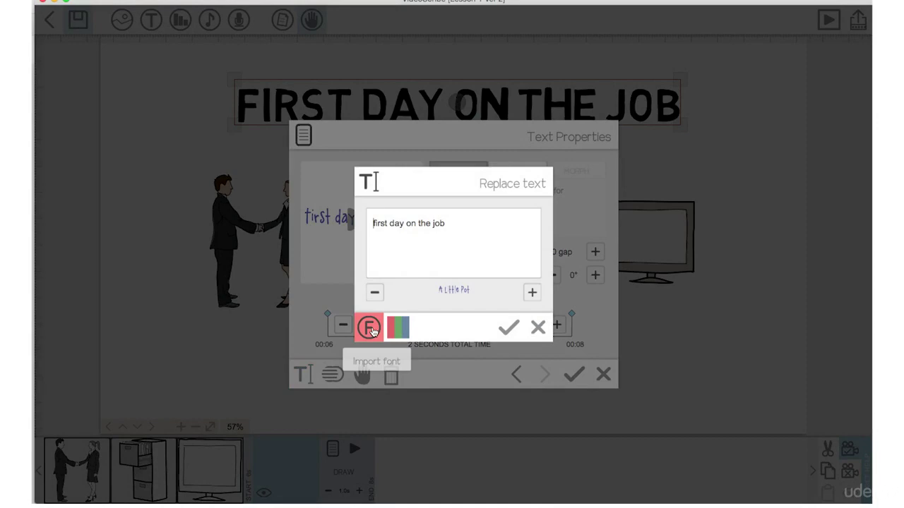
left_click(370, 329)
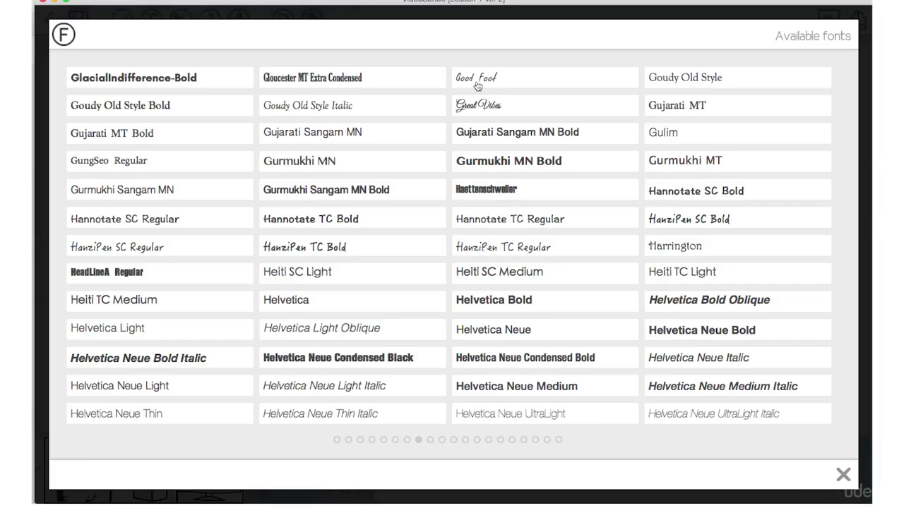
Choose the Good Foot font for import.
left_click(522, 76)
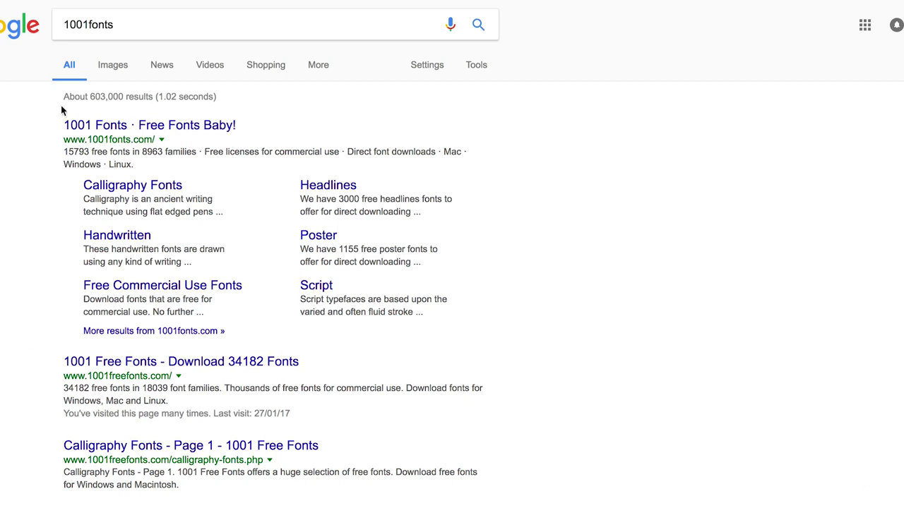
Visit the 1001 Fonts · Free Fonts Baby! site from the Google results.
left_click(96, 127)
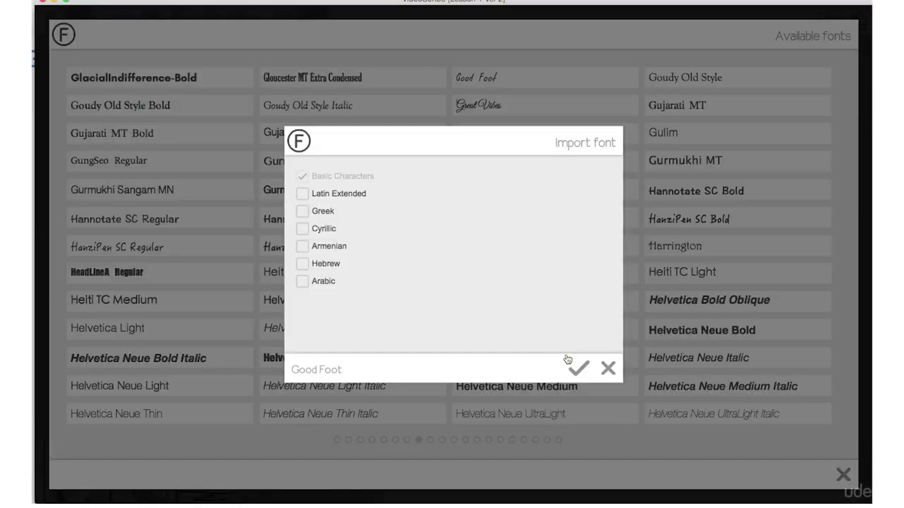
Import and apply Good Foot to the title, then preview reverse drawing and turn it off.
left_click(576, 369)
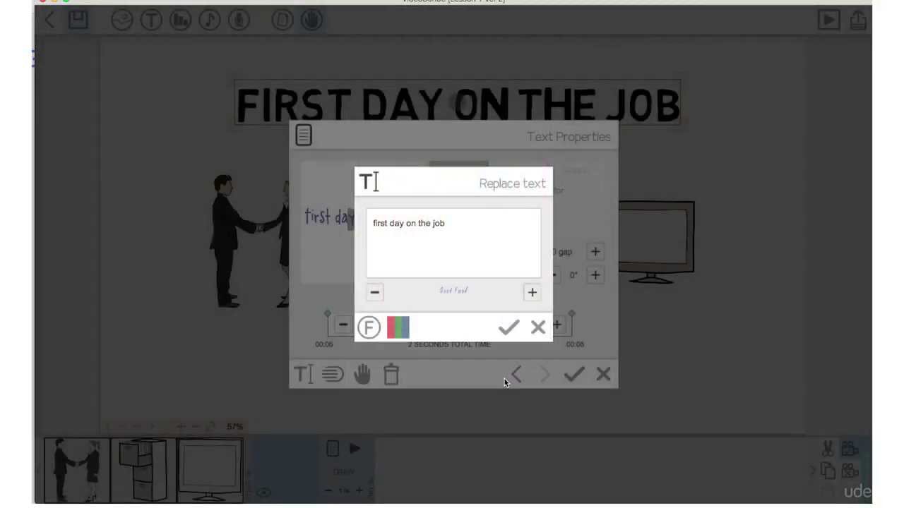
left_click(509, 331)
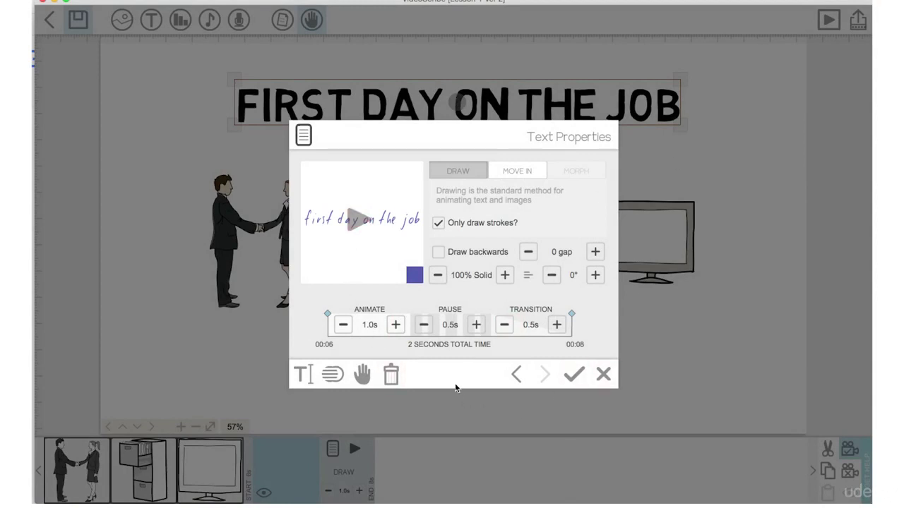
left_click(439, 252)
left_click(360, 221)
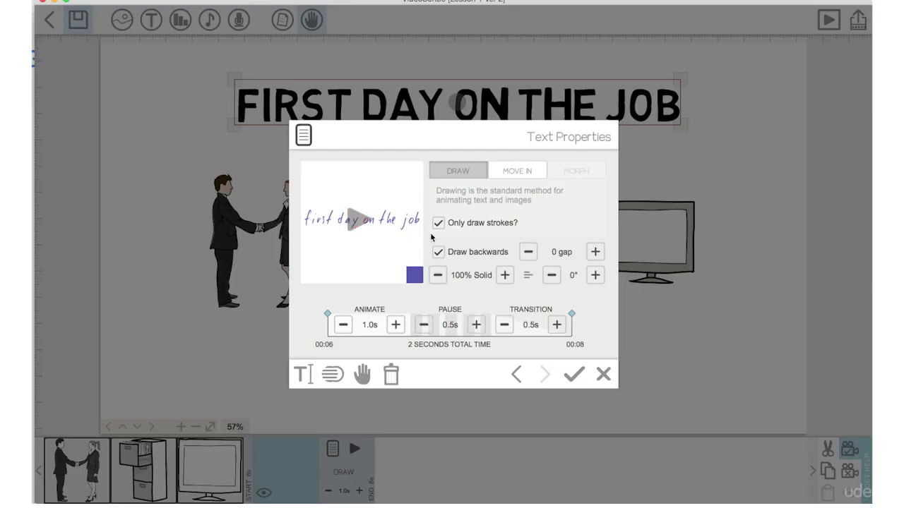
left_click(438, 252)
Try a drawing gap of 20 with a preview, then reset the gap to 0.
left_click(563, 252)
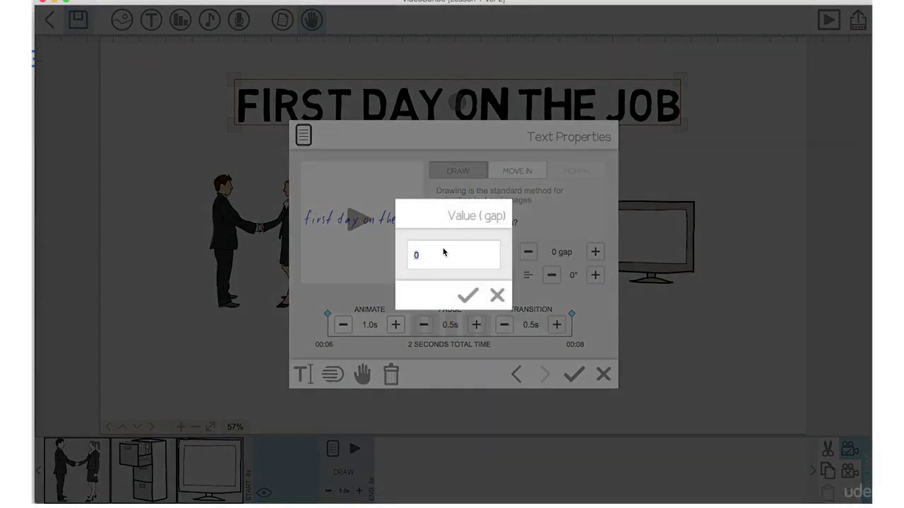
type("20")
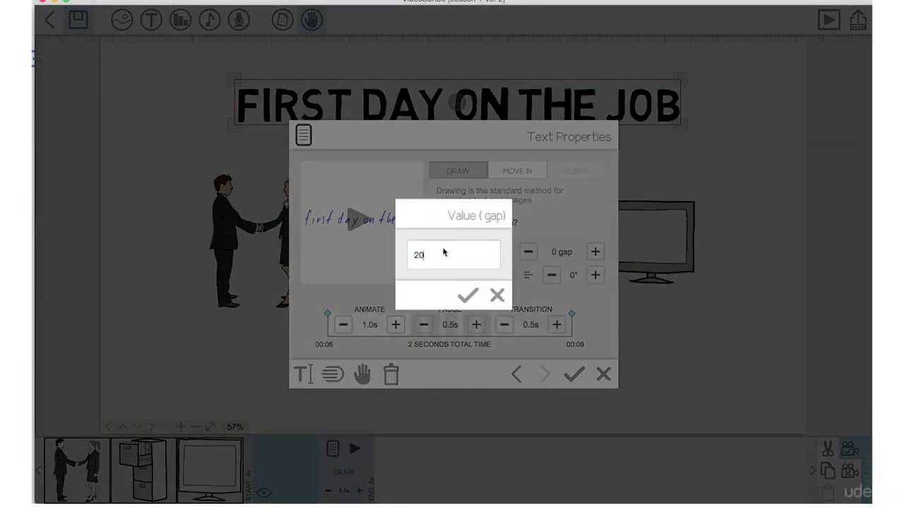
left_click(460, 296)
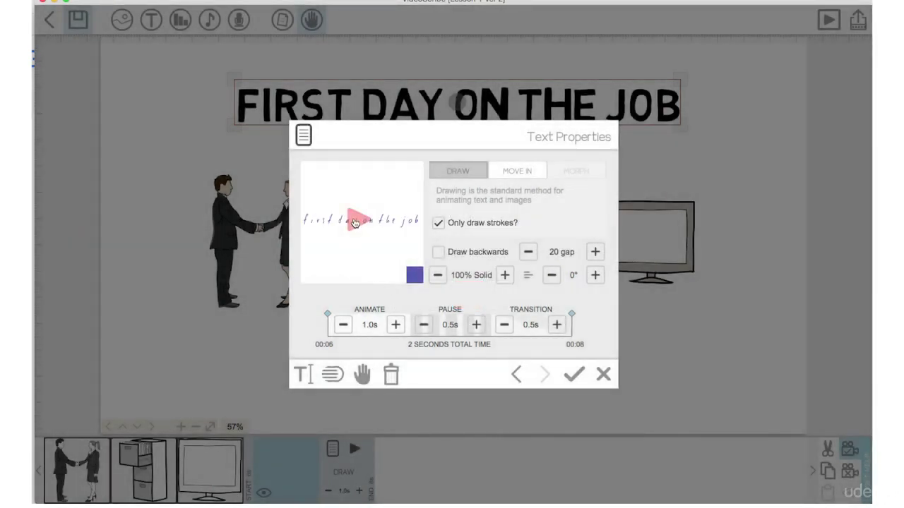
left_click(356, 220)
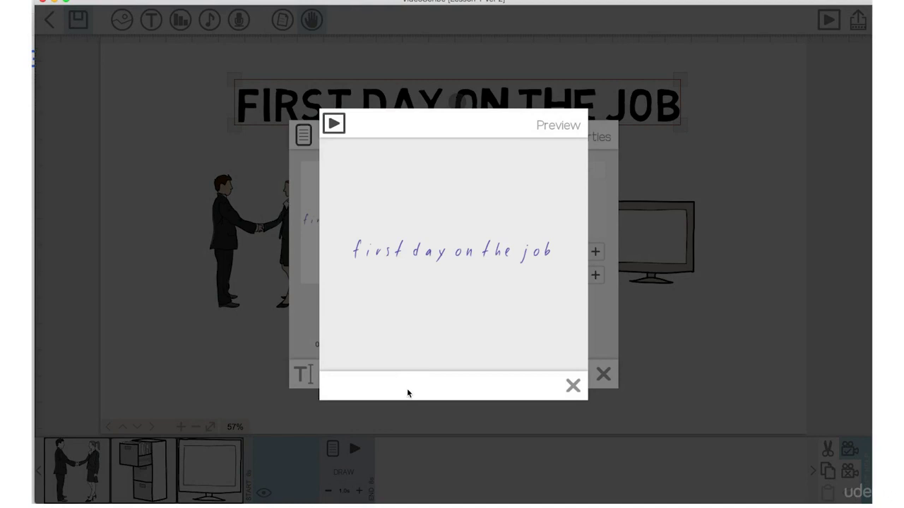
left_click(572, 385)
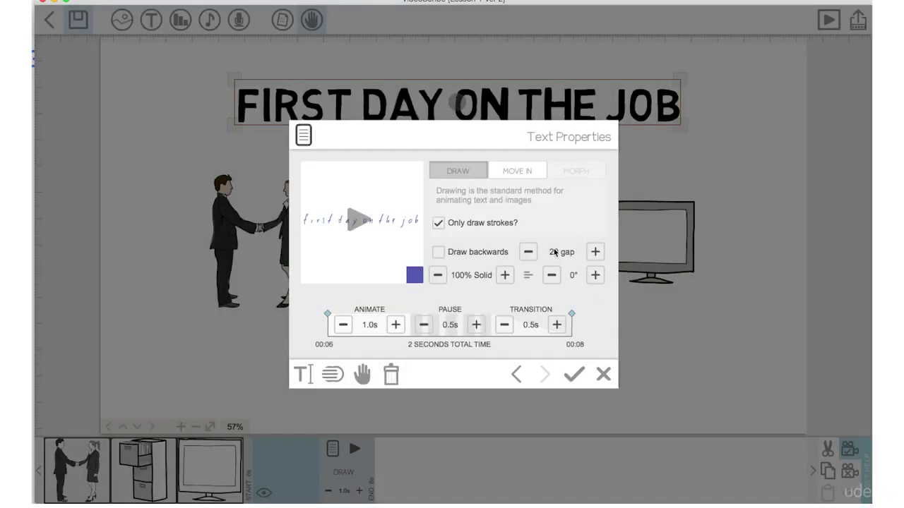
left_click(554, 252)
type("0")
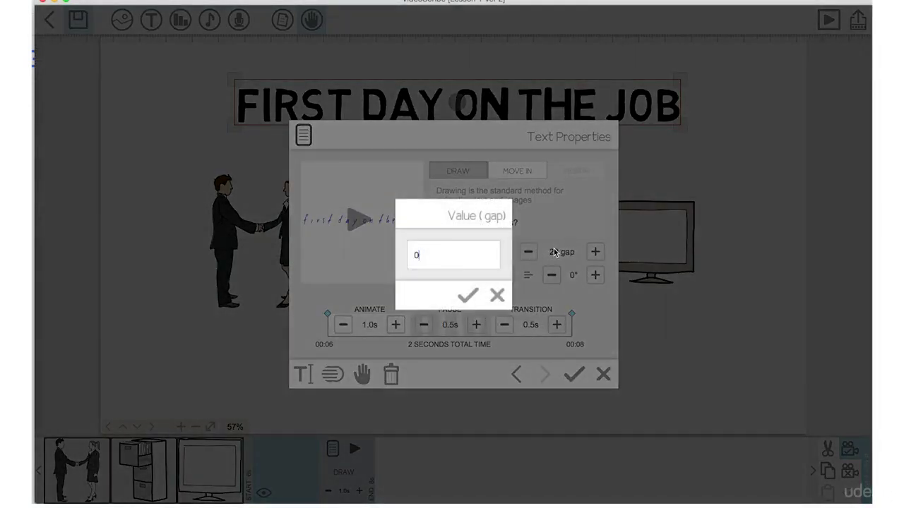
left_click(455, 302)
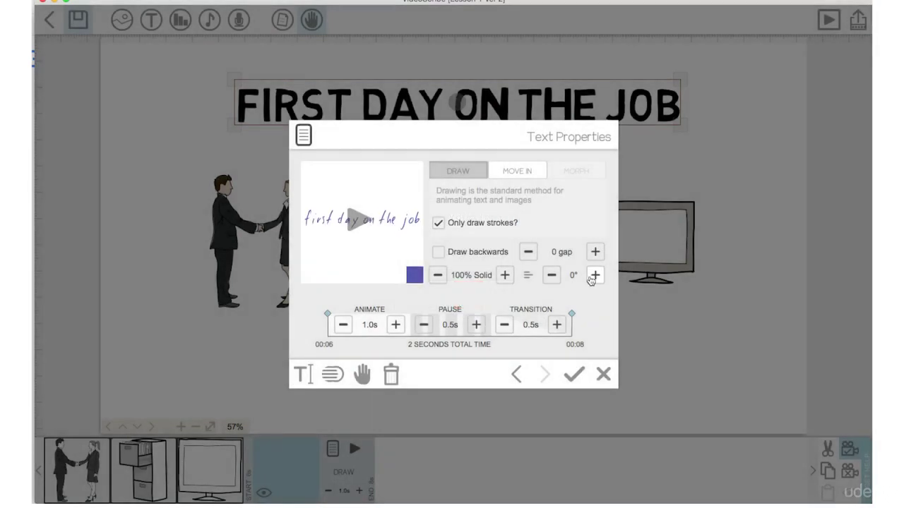
Tilt the text up toward 16°, then reset rotation to 0° and apply the settings.
left_click(593, 275)
left_click(593, 276)
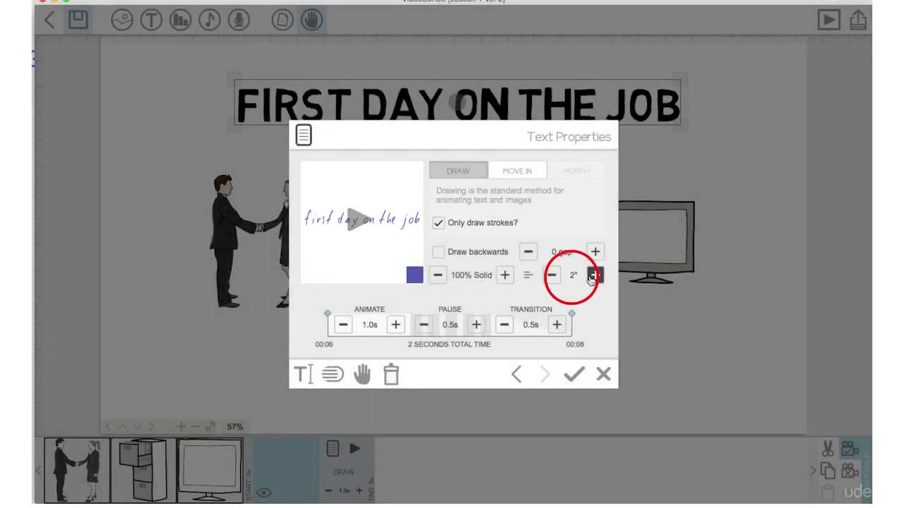
left_click(594, 276)
left_click(593, 275)
left_click(593, 275)
left_click(593, 275)
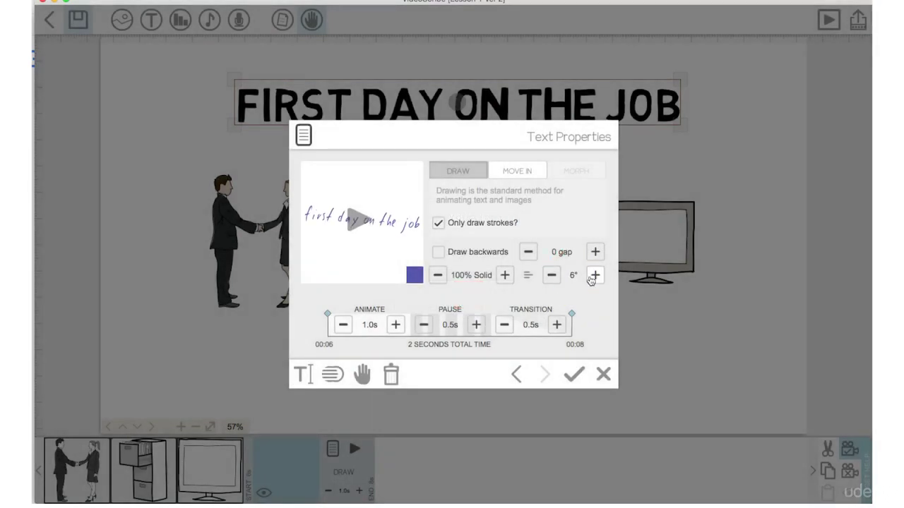
left_click(594, 275)
left_click(593, 275)
left_click(593, 276)
left_click(593, 275)
left_click(593, 276)
left_click(593, 275)
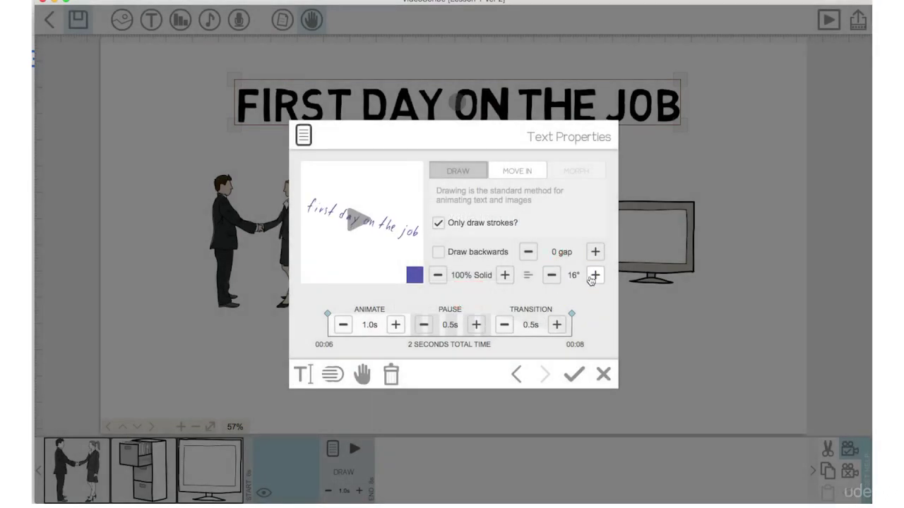
left_click(593, 275)
left_click(573, 275)
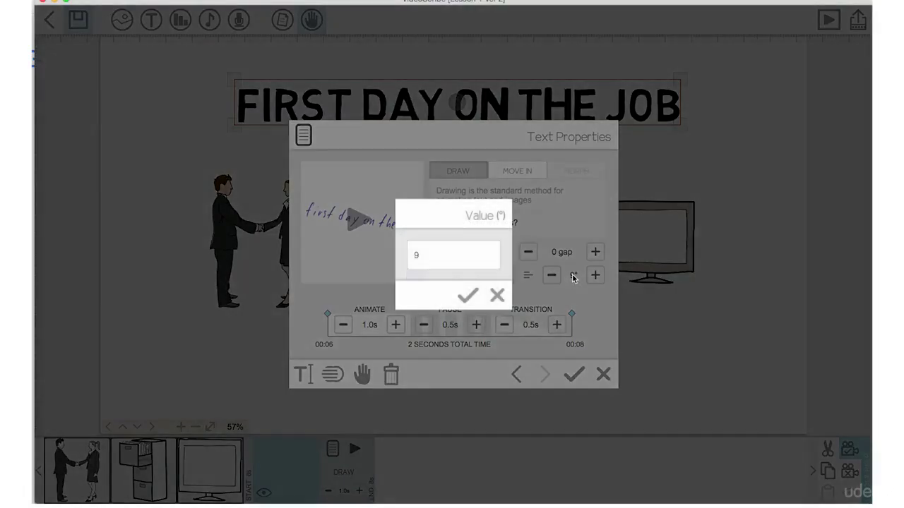
left_click(468, 295)
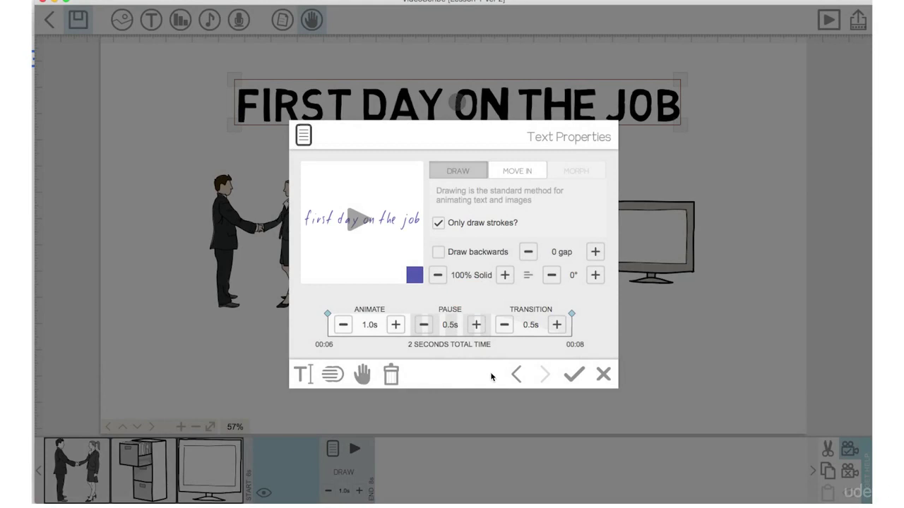
left_click(574, 374)
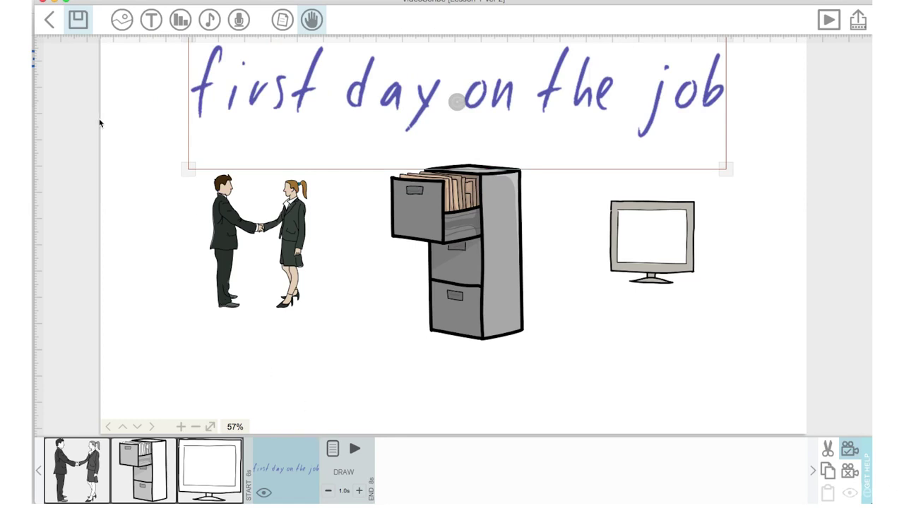
Shrink the title, nudge it down above the three images, and set its camera view.
left_click(170, 174)
left_click_drag(182, 175, 222, 147)
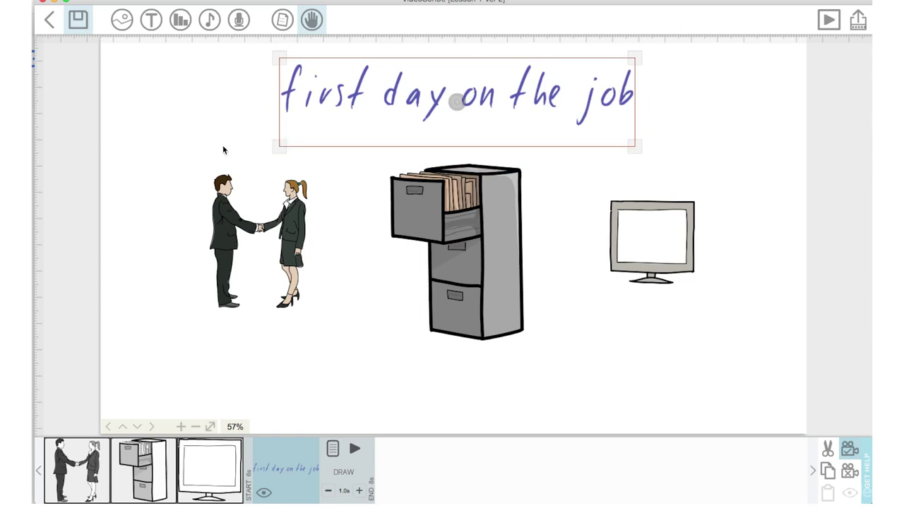
left_click_drag(304, 108, 305, 125)
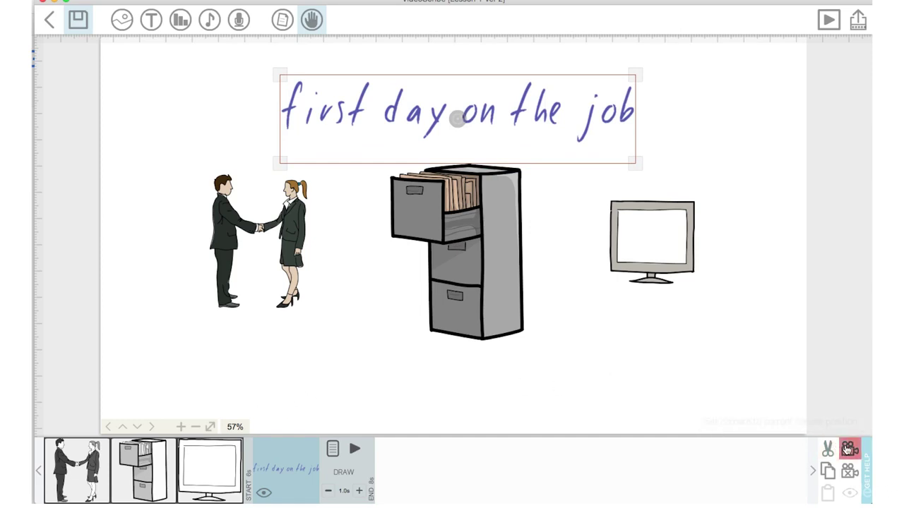
left_click(848, 450)
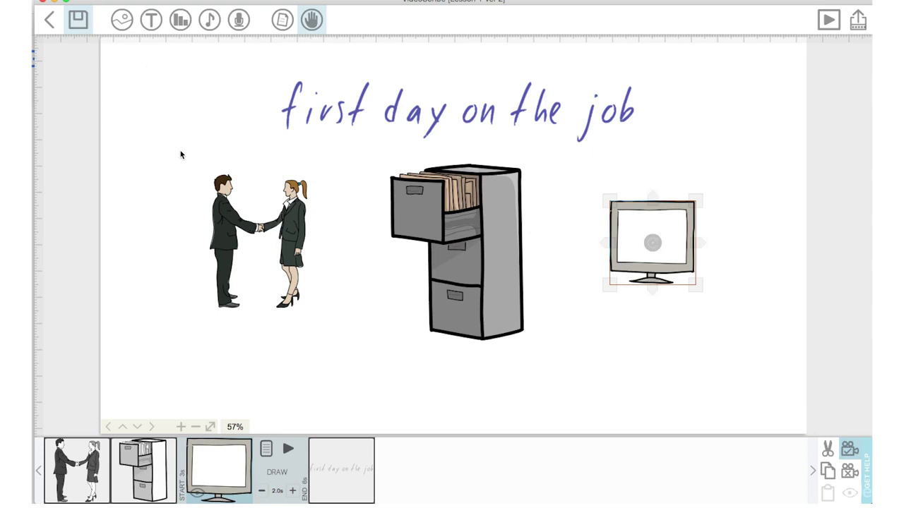
left_click(350, 478)
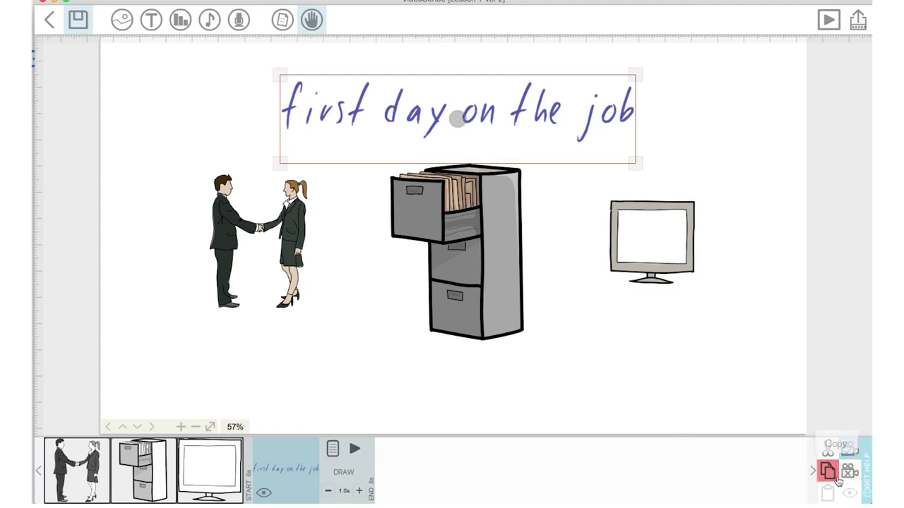
Copy and paste the blue title, move the copy below the filing cabinet, and set its camera.
left_click(829, 477)
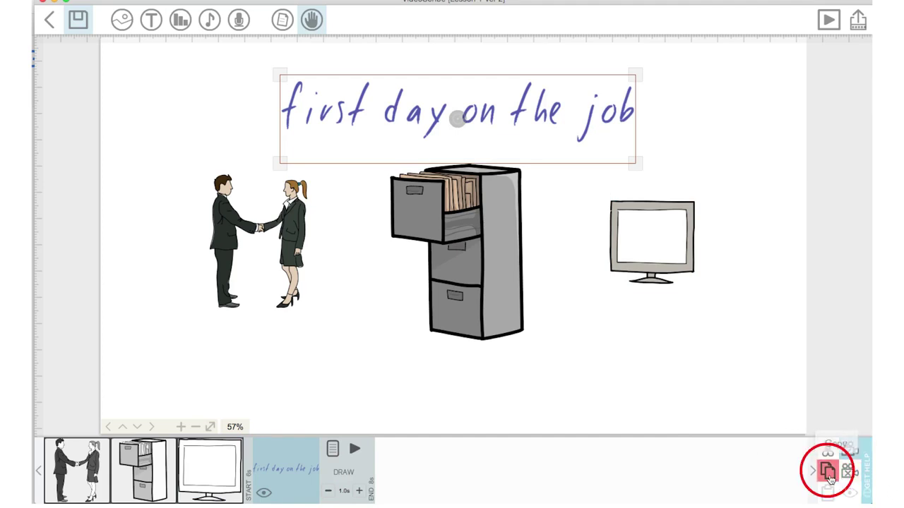
left_click(829, 494)
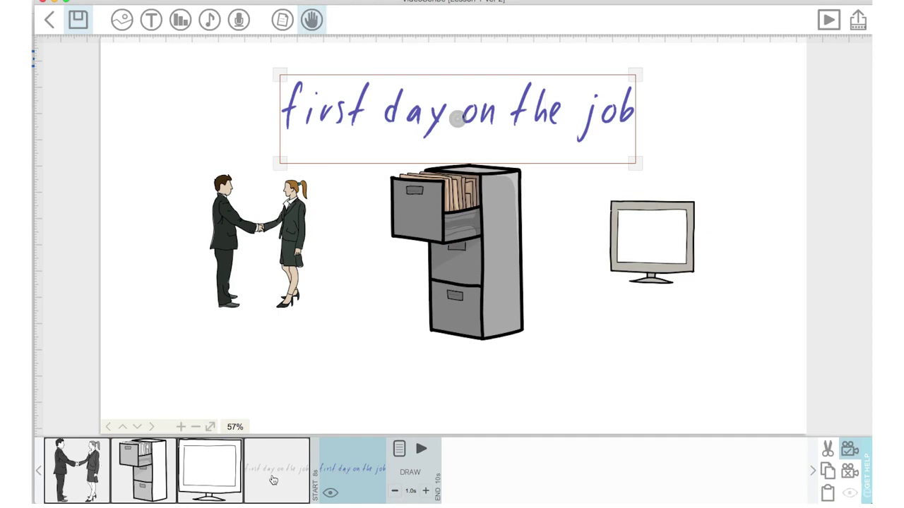
mouse_move(337, 121)
left_mouse_down()
mouse_move(337, 226)
mouse_move(333, 126)
left_mouse_up()
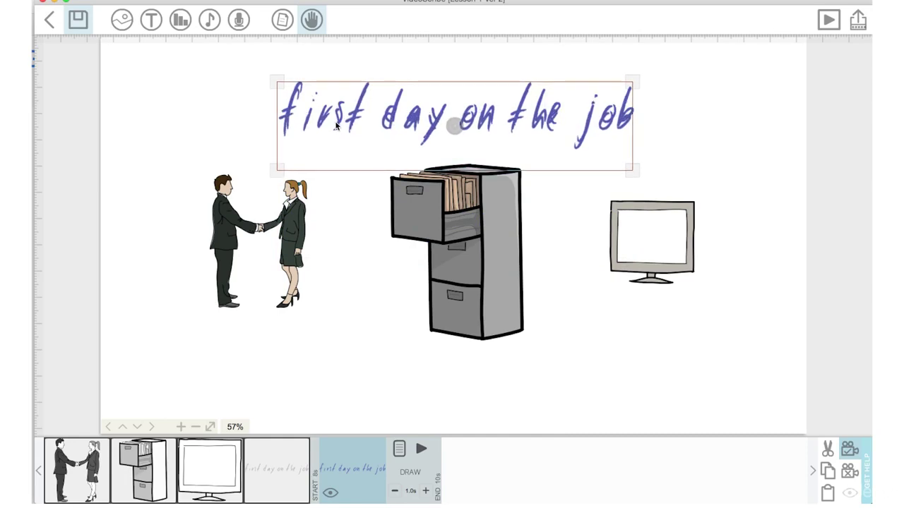
left_click_drag(336, 121, 315, 390)
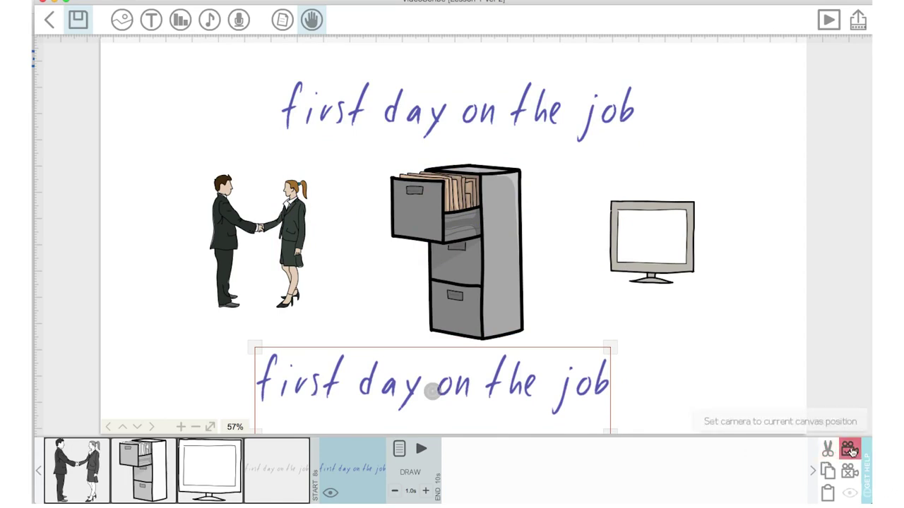
left_click(851, 452)
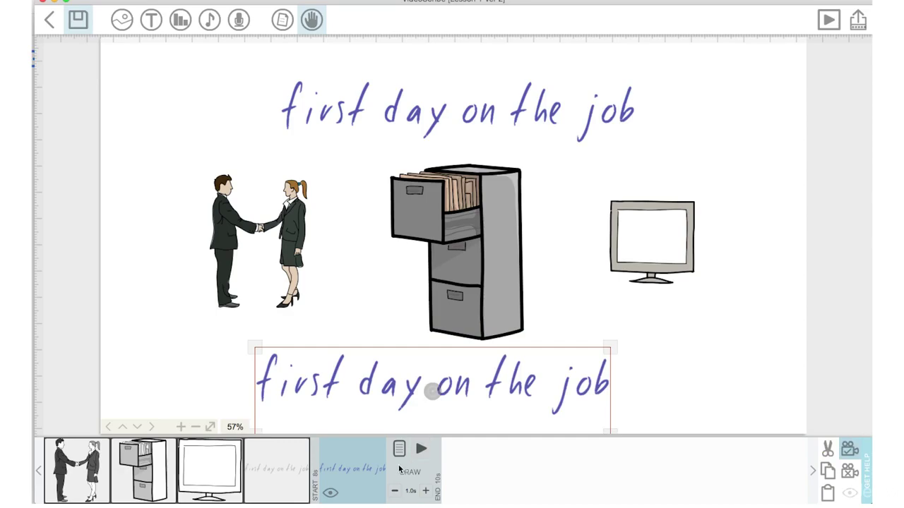
Replace the copied text's wording with 'how exciting!' and apply the change.
left_click(400, 449)
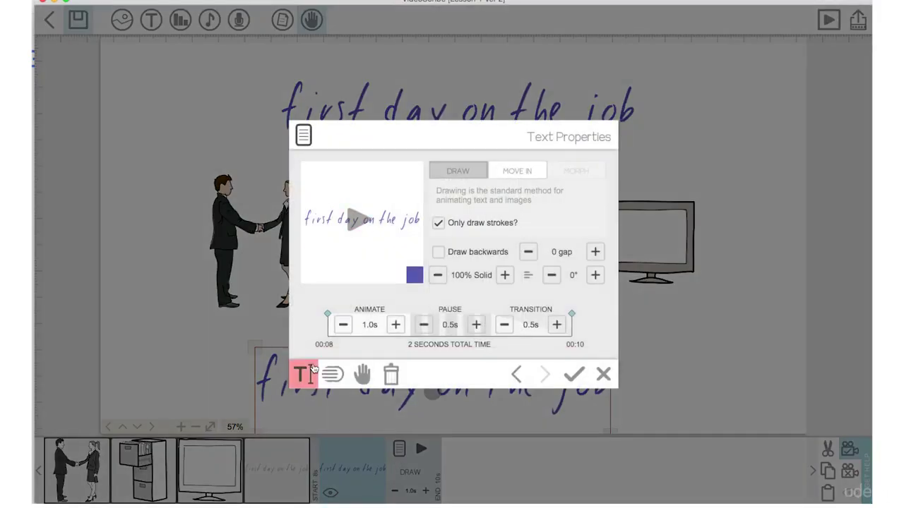
left_click(313, 369)
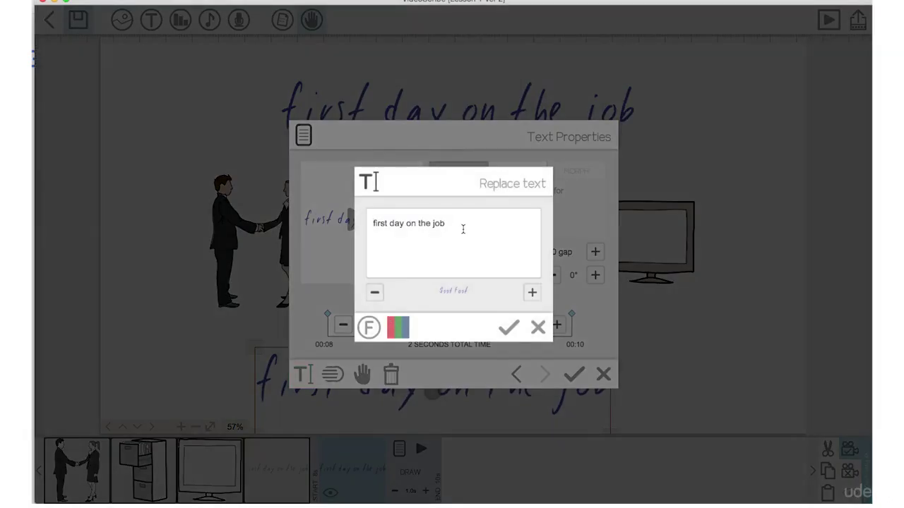
left_click_drag(463, 229, 375, 224)
key("BackSpace")
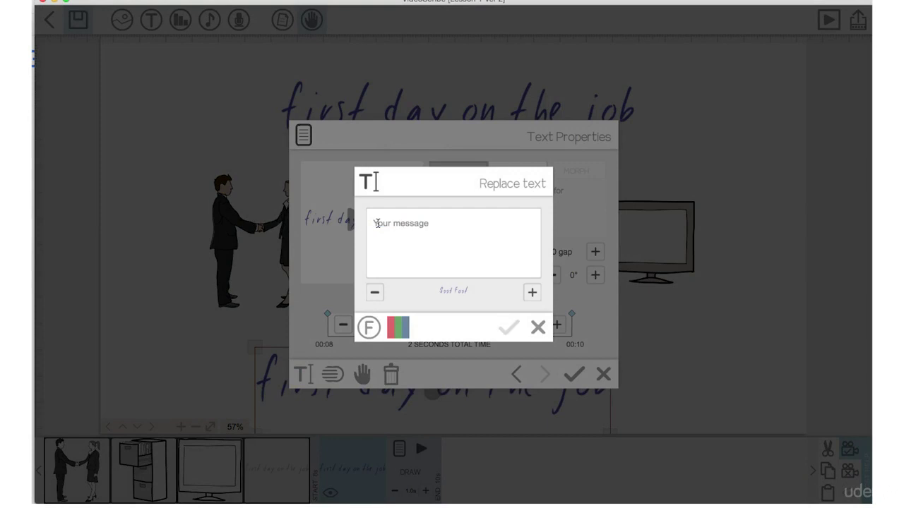
type("how exciting!")
left_click(508, 327)
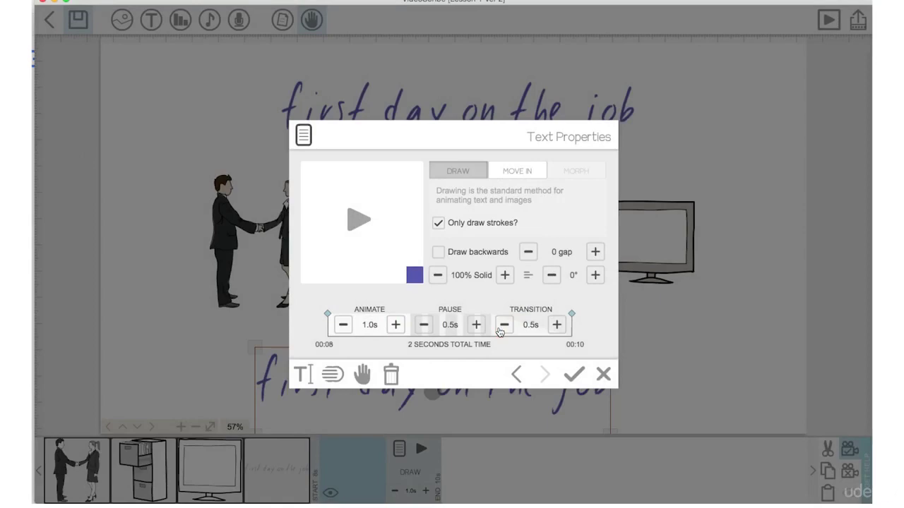
left_click(572, 375)
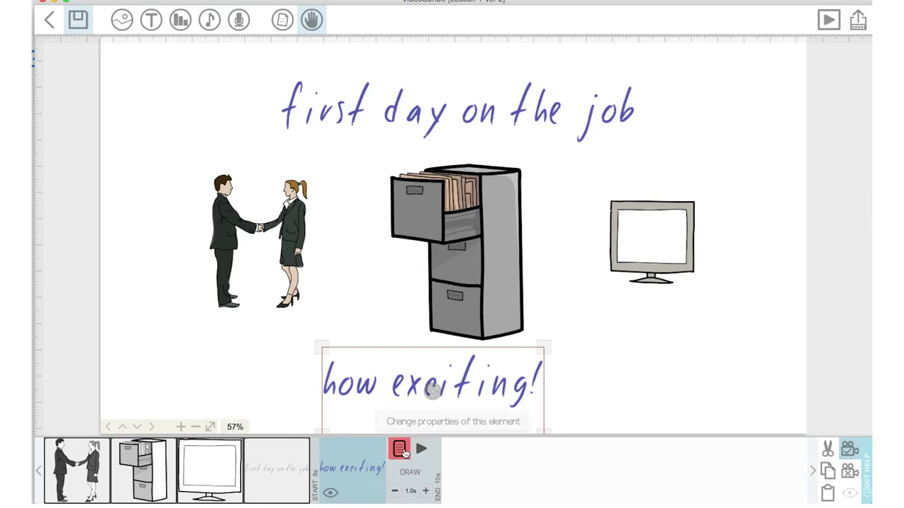
left_click(399, 456)
Delete the 'how exciting!' text element from the scene.
left_click(397, 452)
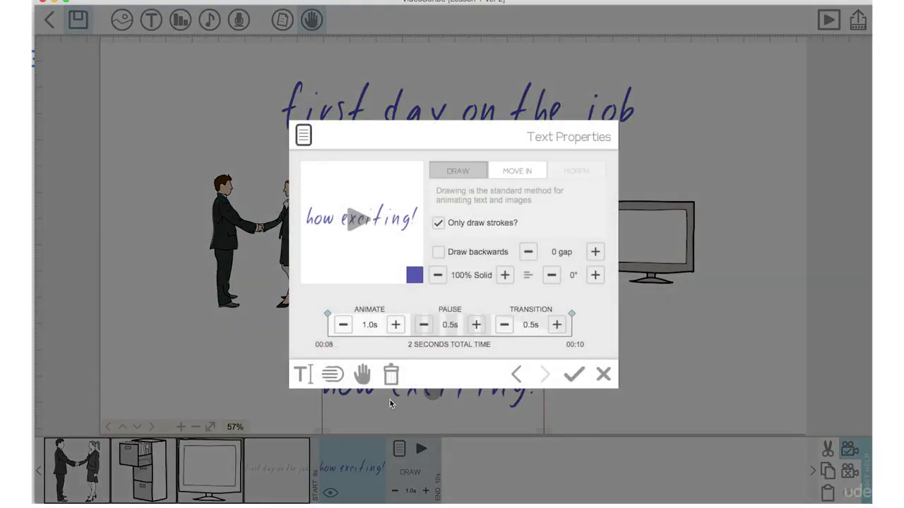
left_click(390, 380)
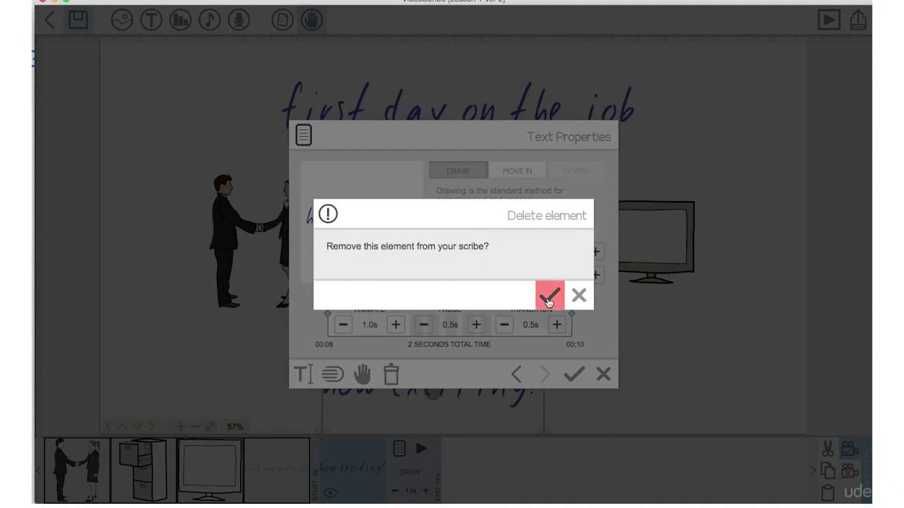
left_click(550, 297)
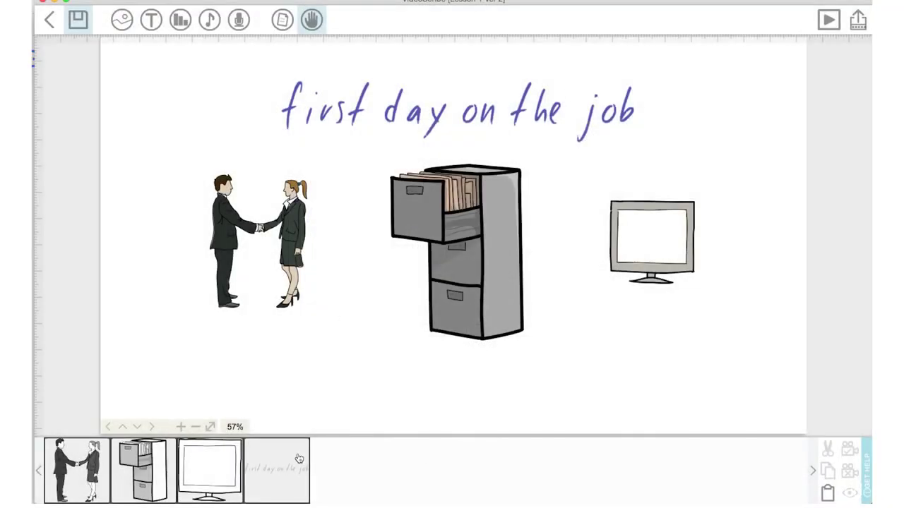
Add a new 'how exciting!' text element and drag it up beside the title.
left_click(149, 22)
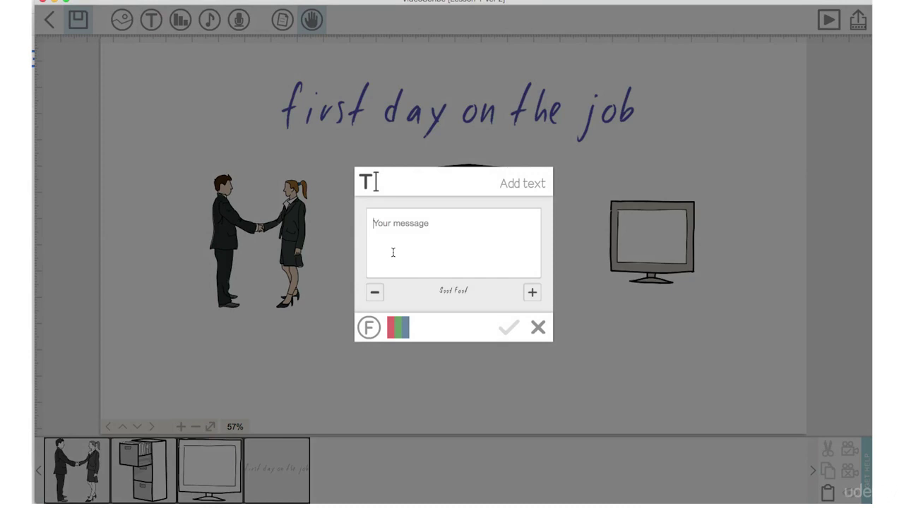
type("how exciting!")
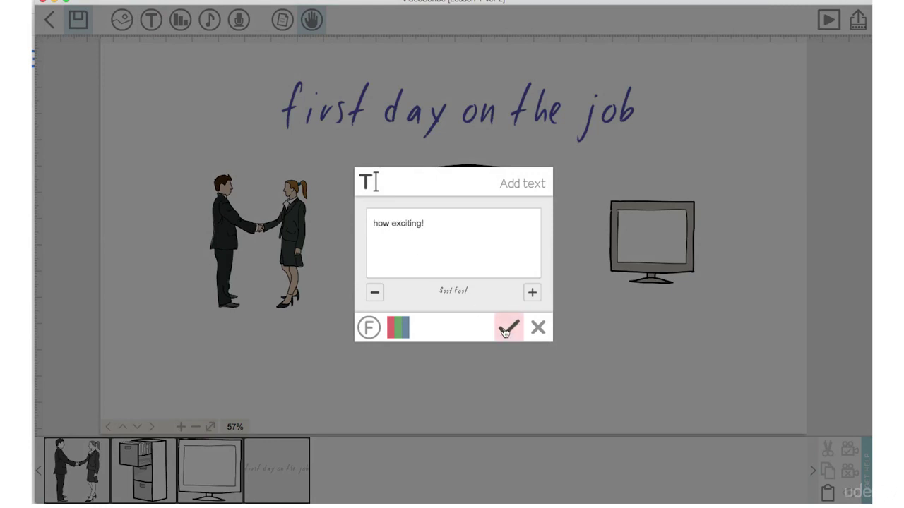
left_click(506, 329)
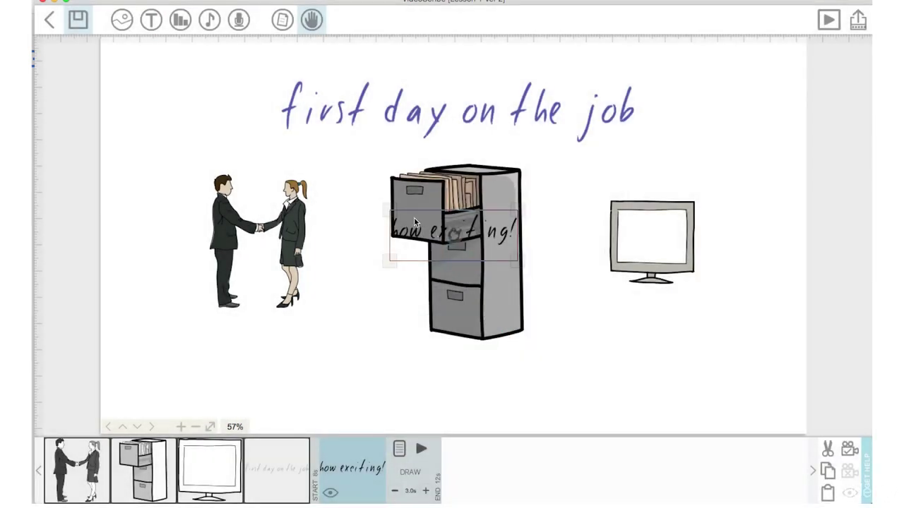
left_click_drag(414, 219, 411, 373)
Enlarge the 'how exciting!' text and move it below and right of the filing cabinet.
left_click_drag(386, 359, 363, 351)
left_click_drag(400, 390, 322, 115)
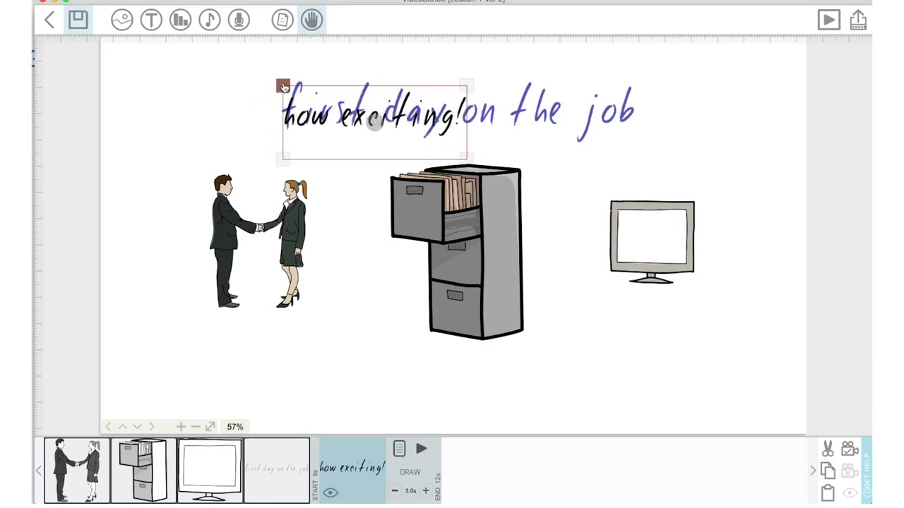
left_click_drag(286, 89, 234, 74)
left_click_drag(303, 116, 341, 117)
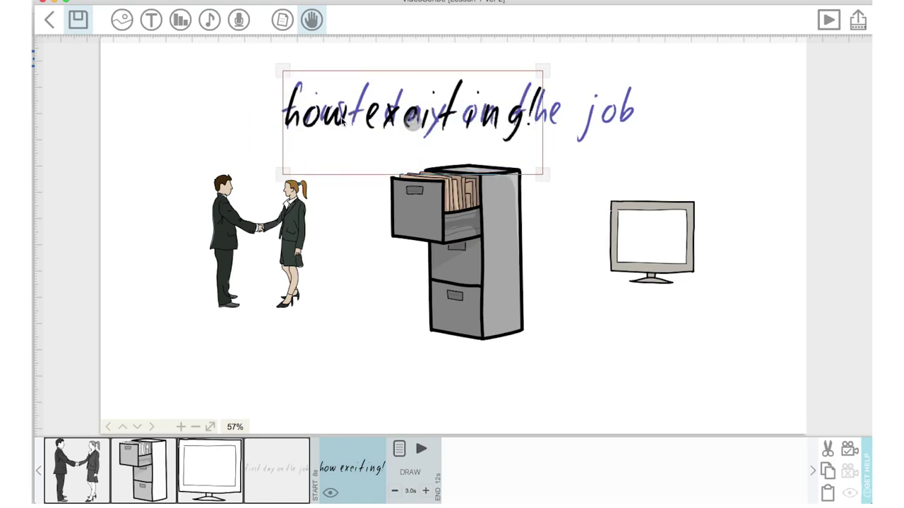
left_click_drag(284, 71, 250, 68)
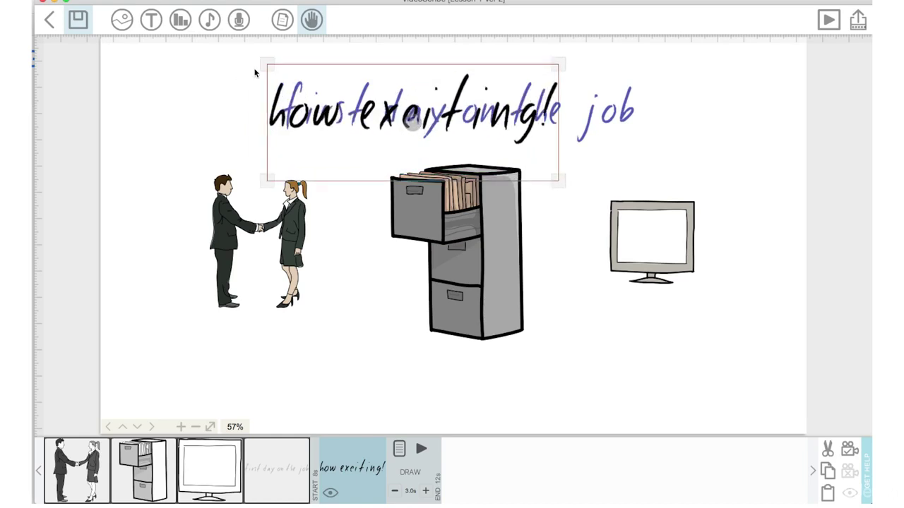
left_click_drag(315, 121, 330, 124)
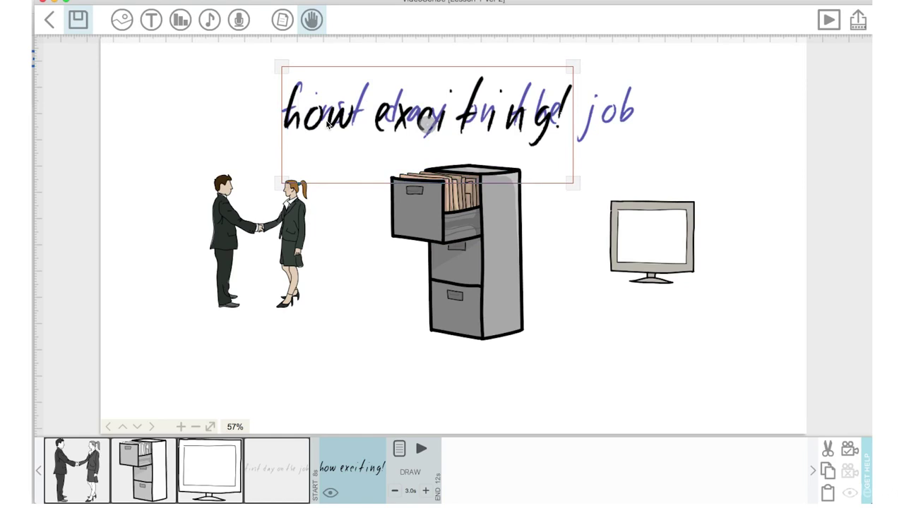
left_click_drag(377, 126, 423, 270)
scroll(424, 270, "down", 5)
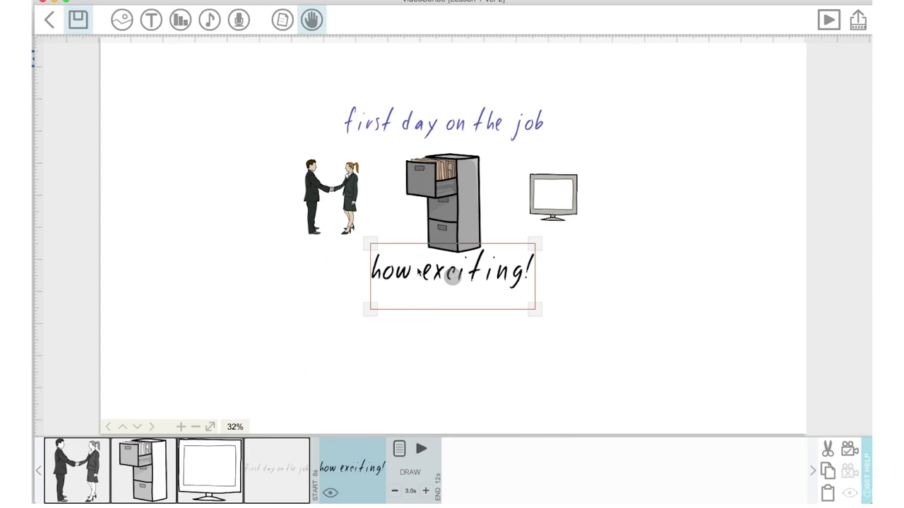
left_click_drag(452, 276, 487, 255)
Zoom out and drag the 'how exciting!' text just below the three office images.
left_click(196, 427)
left_click(197, 428)
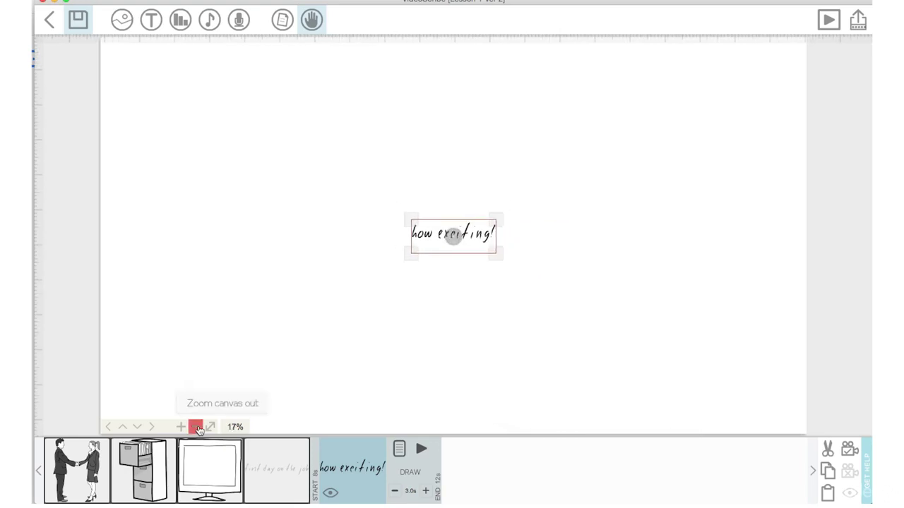
left_click(197, 429)
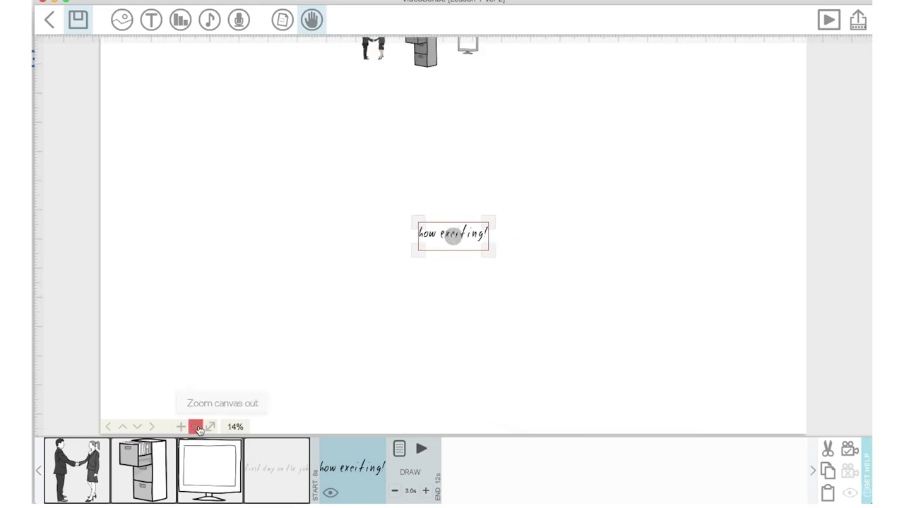
left_click(452, 236)
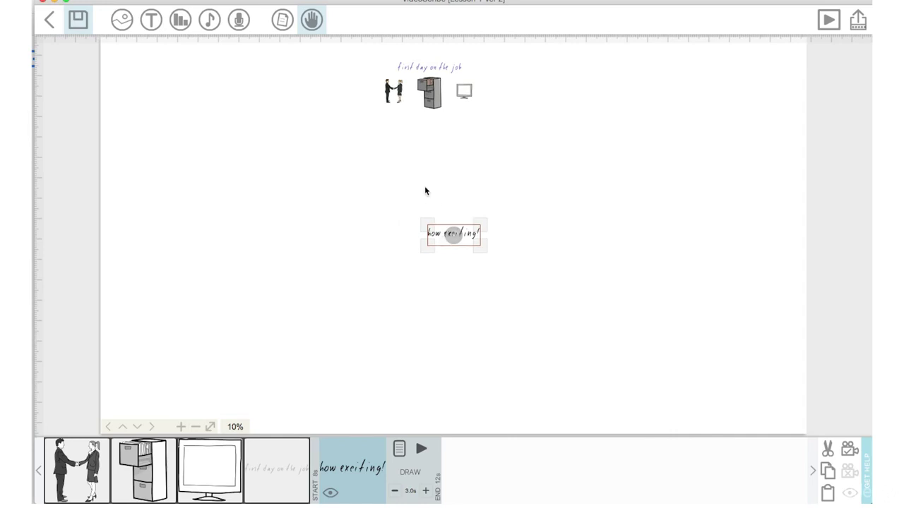
left_click_drag(452, 235, 435, 118)
Zoom back in and nudge 'how exciting!' so it sits centred under the filing cabinet.
left_click(181, 427)
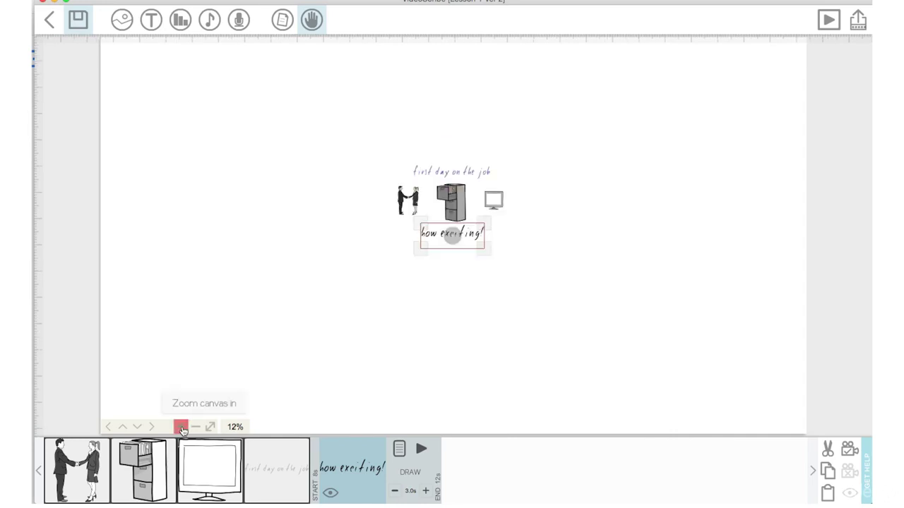
left_click(181, 427)
left_click(180, 427)
left_click(181, 427)
left_click(181, 427)
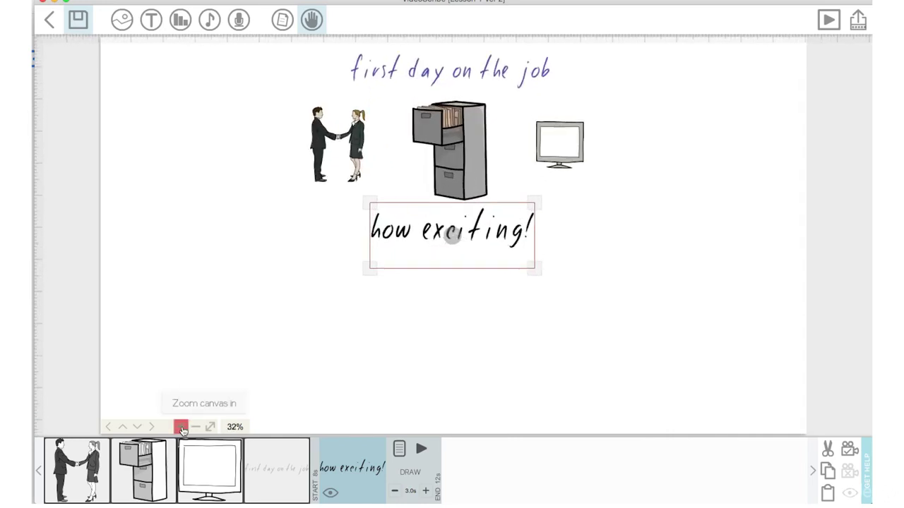
left_click(181, 427)
left_click(136, 428)
left_click(137, 427)
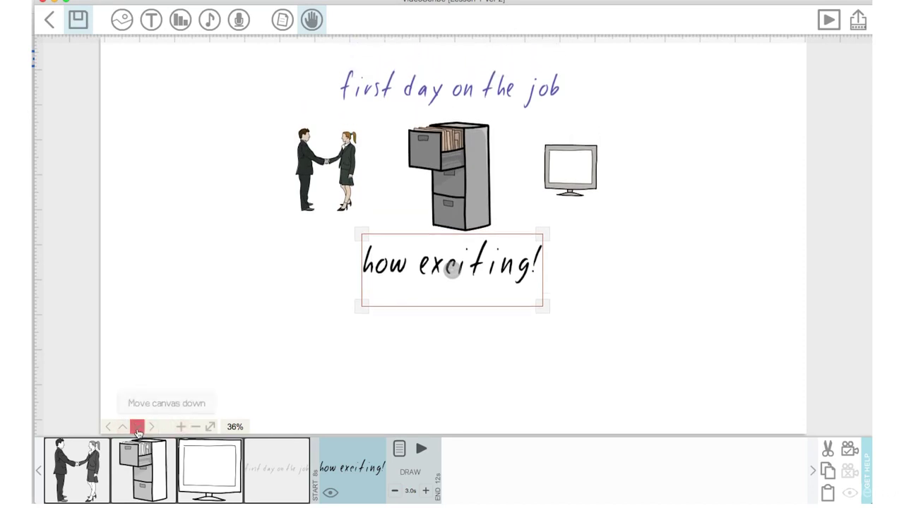
left_click(136, 427)
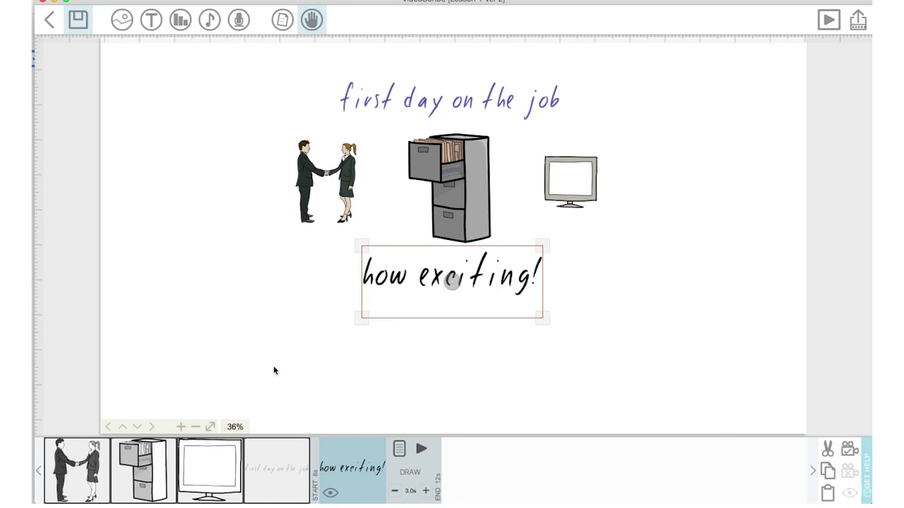
left_click(291, 480)
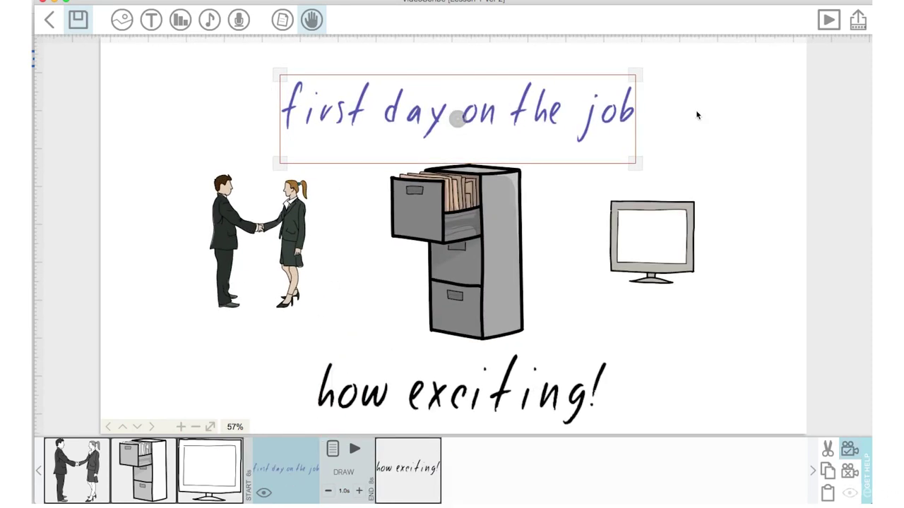
left_click(395, 467)
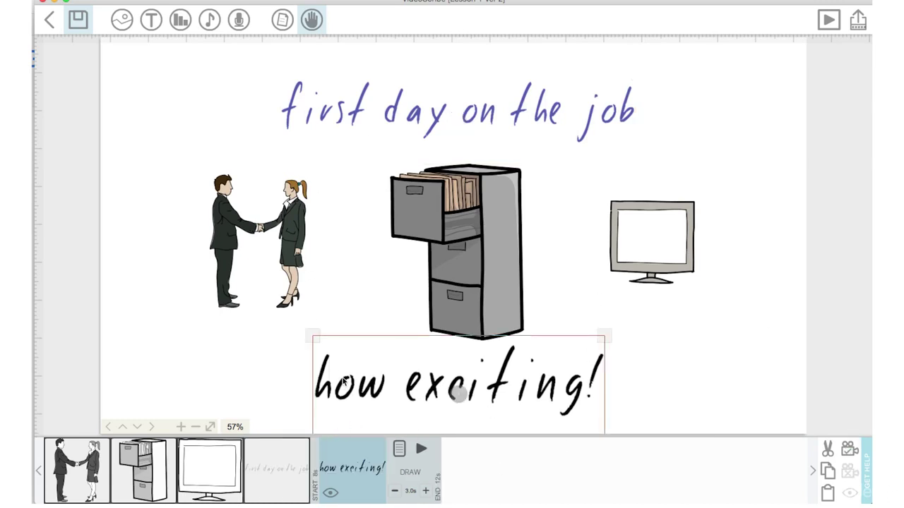
left_click_drag(335, 431, 325, 428)
left_click(849, 452)
left_click(279, 389)
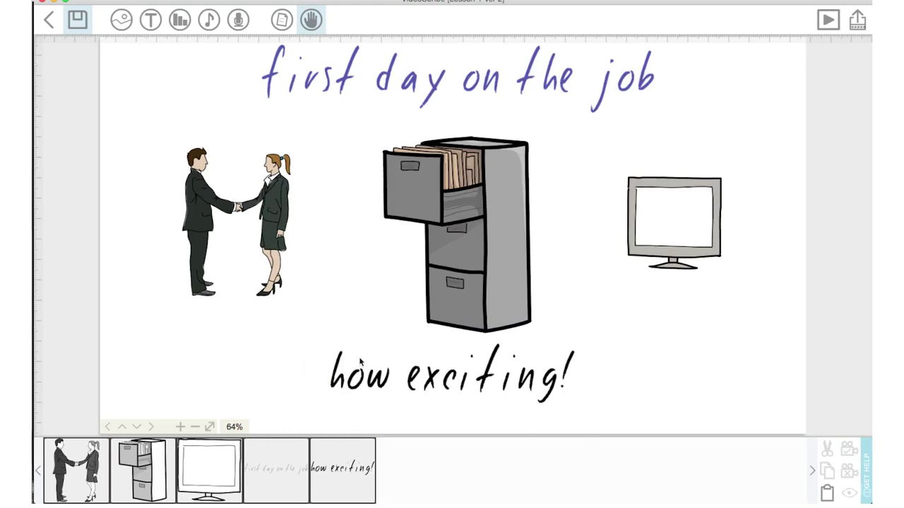
left_click(380, 387)
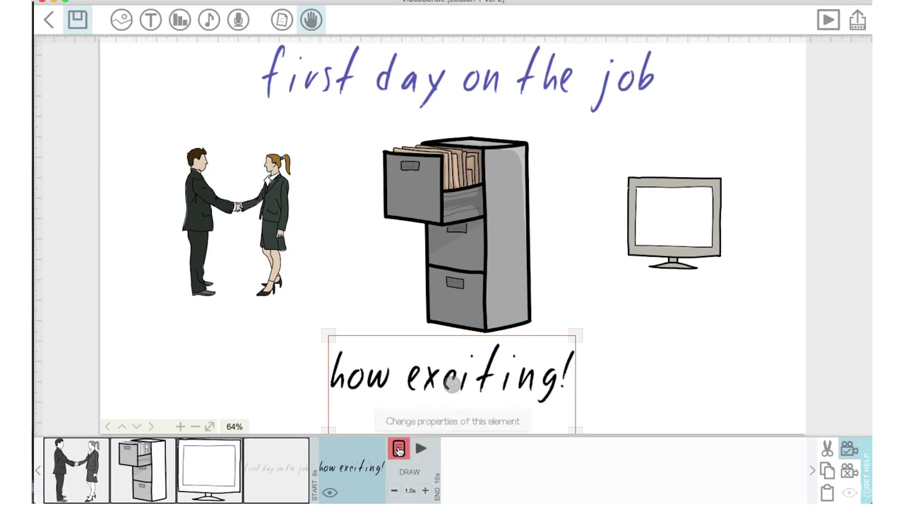
Give the 'how exciting!' text a yellow glow filter with strength 10.
left_click(397, 449)
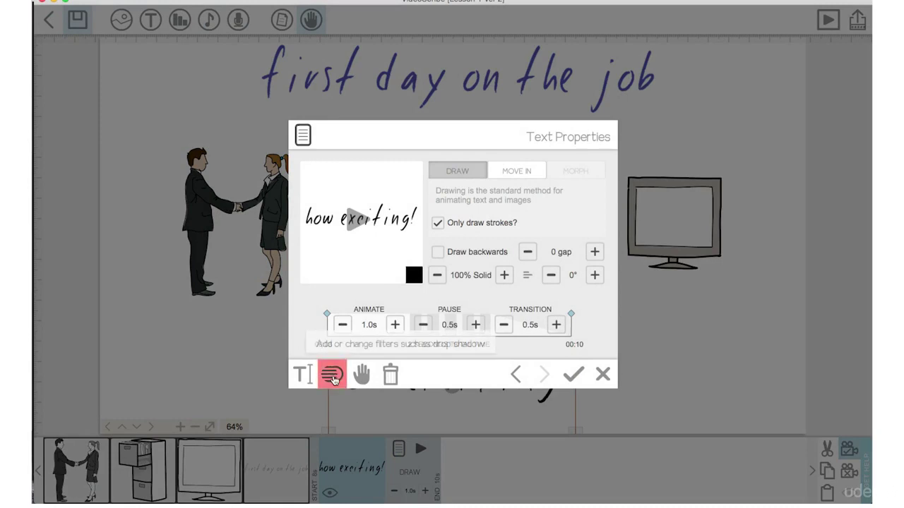
left_click(332, 375)
left_click(332, 376)
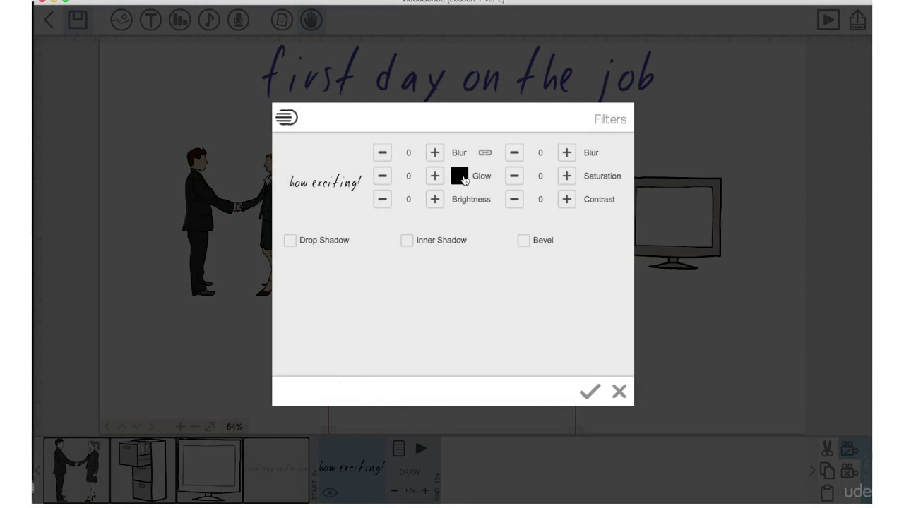
left_click(460, 176)
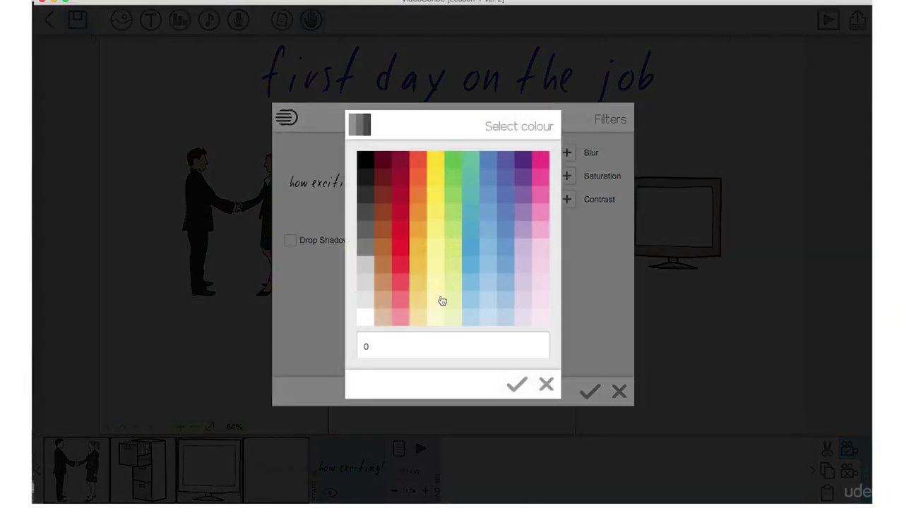
left_click(433, 194)
key("Return")
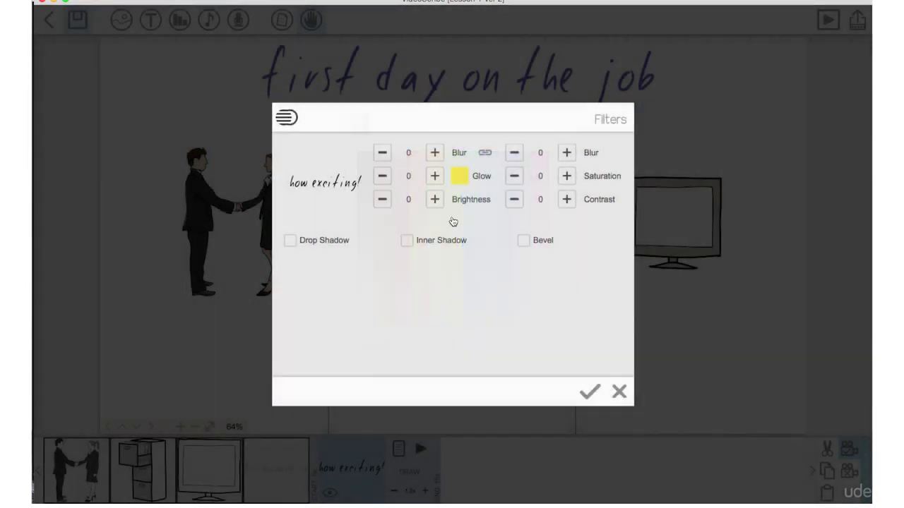
double_click(436, 178)
double_click(436, 177)
double_click(436, 177)
triple_click(436, 177)
left_click(436, 177)
Turn on a drop shadow with offset 22 and apply the filters.
left_click(291, 242)
left_click(290, 241)
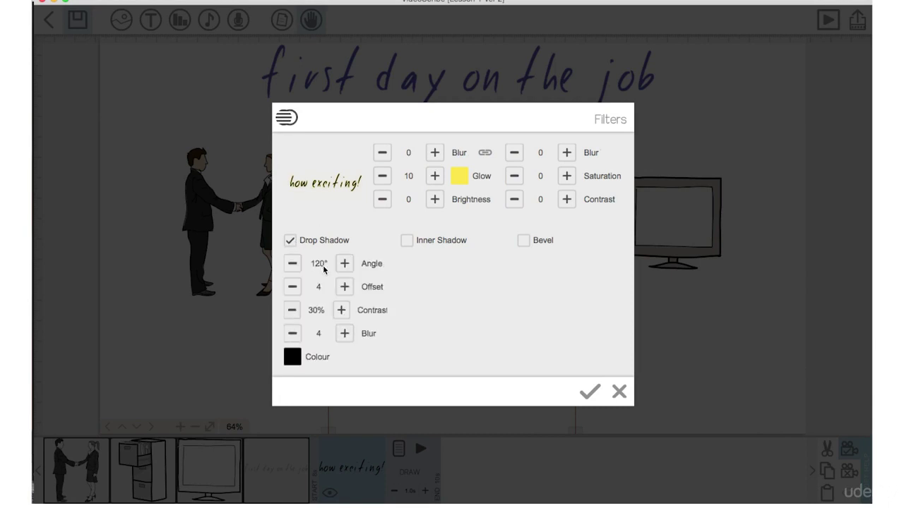
left_click(345, 288)
left_click(345, 288)
left_click(346, 287)
left_click(345, 287)
left_click(588, 394)
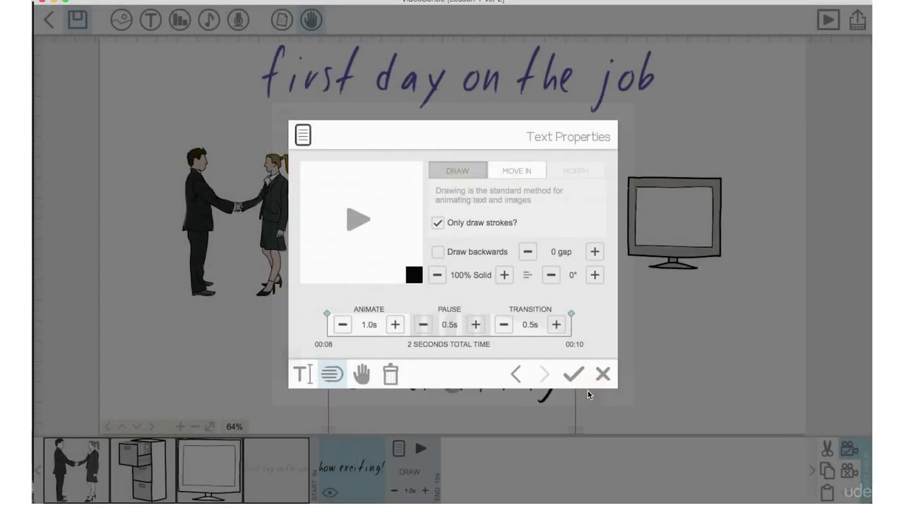
Preview the text's drawing animation, then increase its blur filter.
left_click(355, 219)
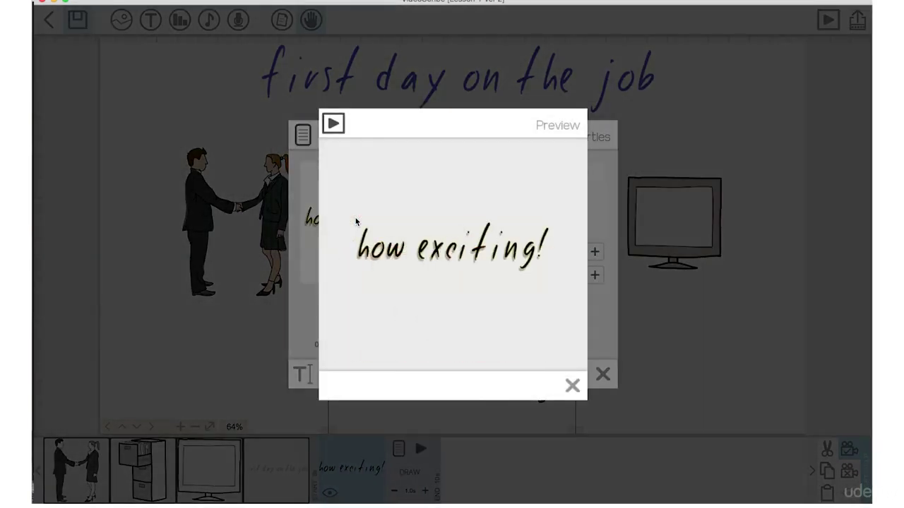
left_click(308, 300)
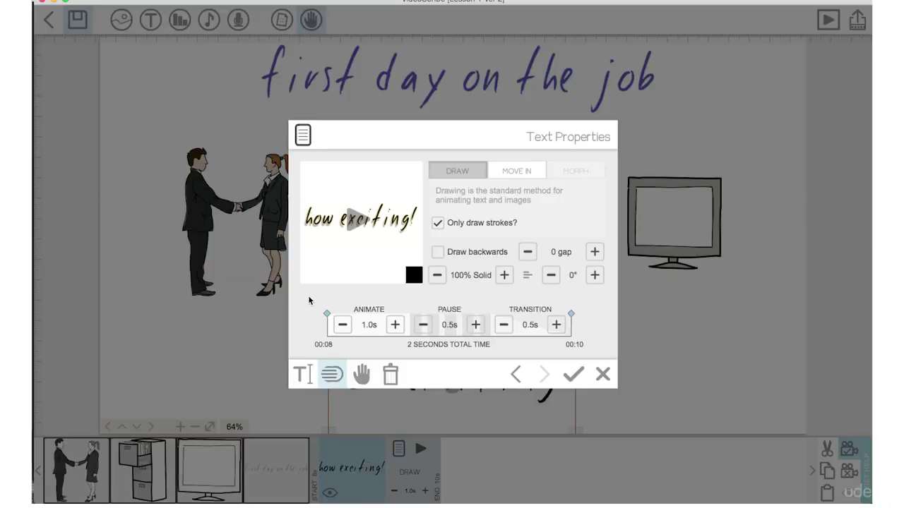
left_click(332, 376)
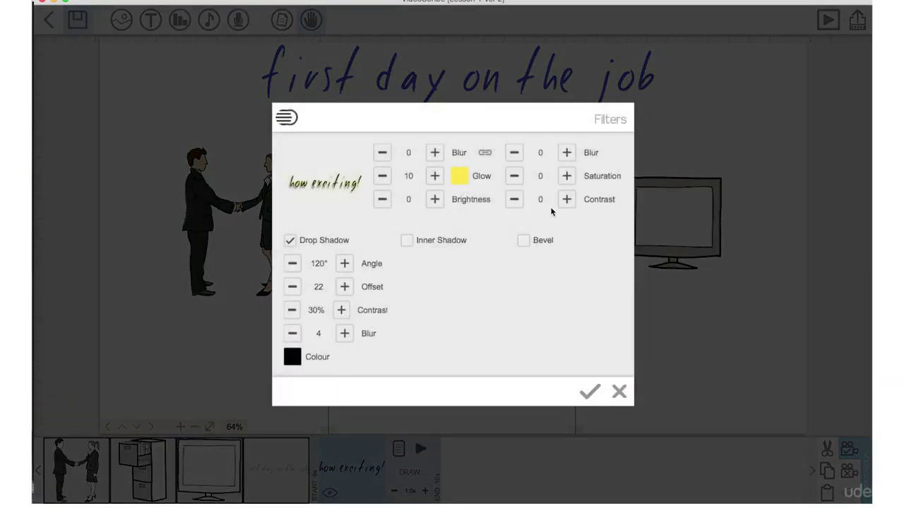
left_click(567, 153)
left_click(568, 153)
left_click(567, 152)
left_click(567, 152)
left_click(567, 152)
left_click(567, 153)
left_click(567, 152)
left_click(567, 153)
left_click(568, 152)
left_click(567, 152)
left_click(567, 153)
left_click(567, 153)
left_click(567, 152)
left_click(568, 153)
Pick a drop shadow colour and set the blur back to 0.
left_click(288, 361)
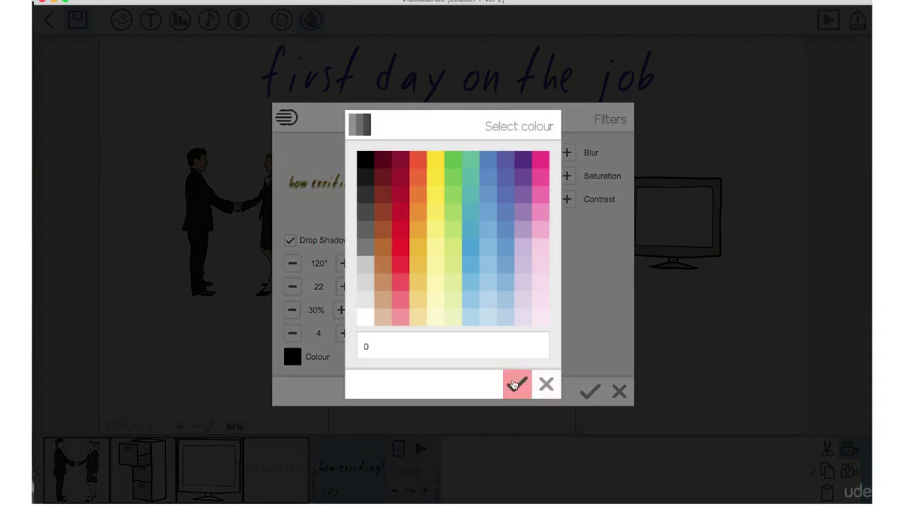
left_click(515, 385)
left_click(540, 152)
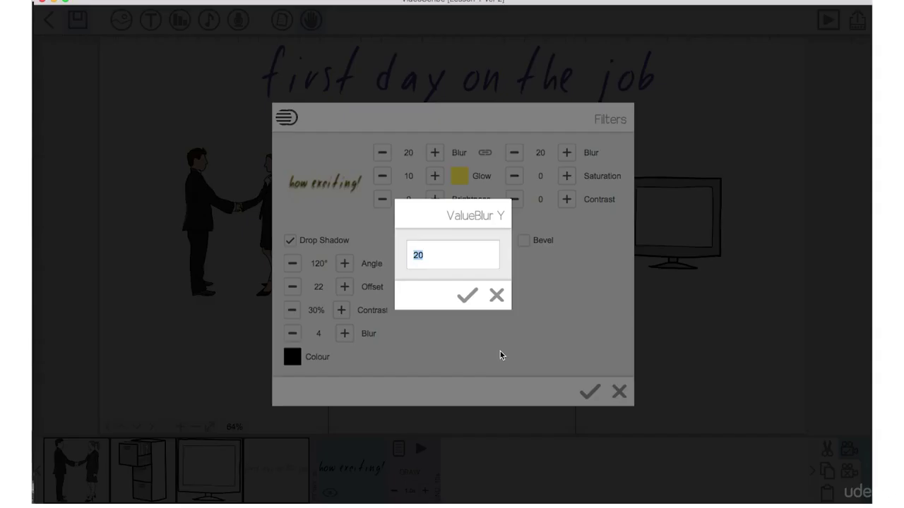
type("0")
left_click(466, 295)
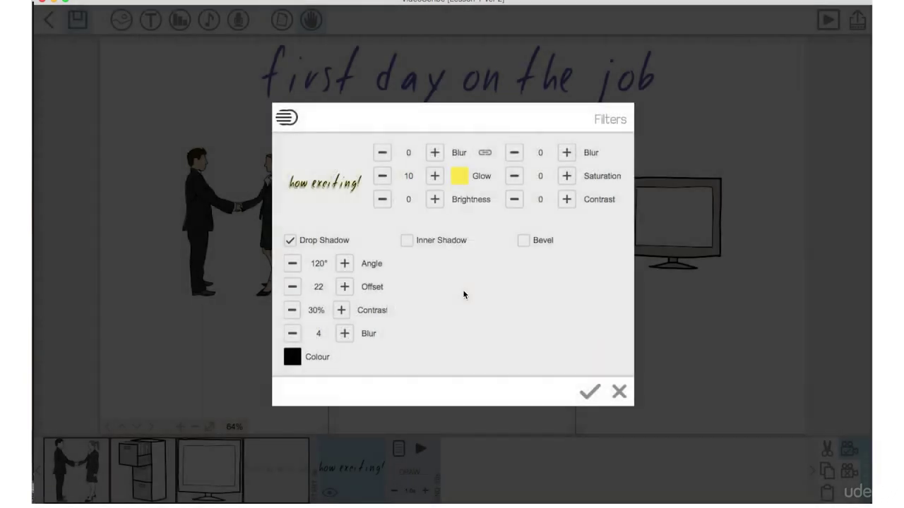
left_click(590, 392)
Turn off the drop shadow, lower the glow to 0, and close the text properties.
left_click(332, 374)
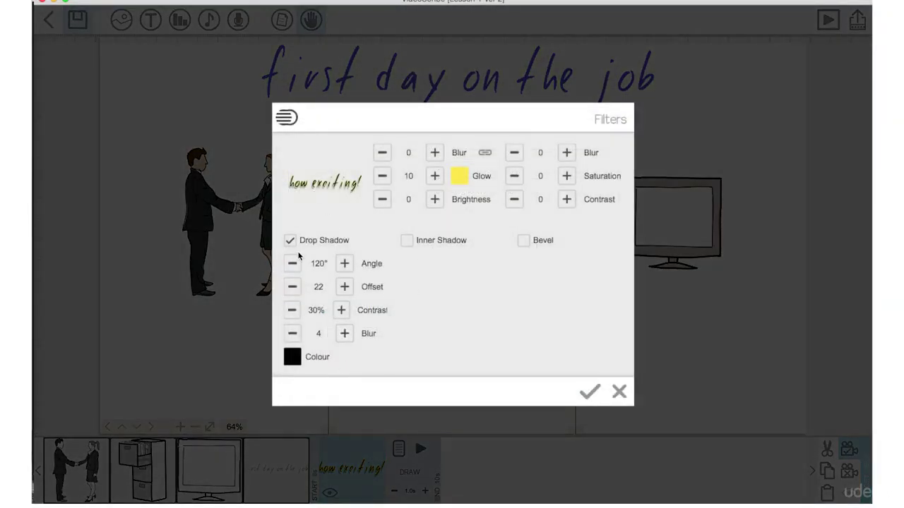
left_click(288, 240)
left_click(382, 178)
left_click(382, 178)
left_click(382, 178)
left_click(382, 178)
left_click(382, 178)
left_click(382, 178)
left_click(381, 178)
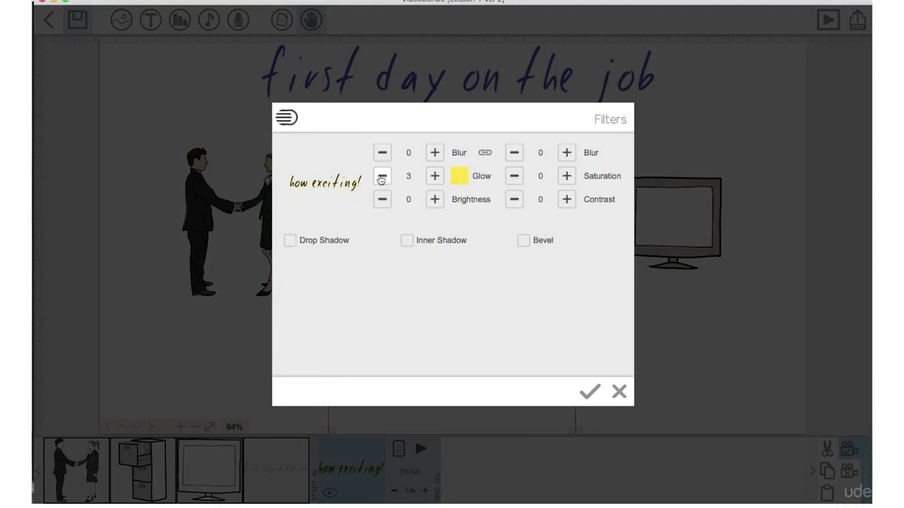
left_click(381, 179)
left_click(585, 391)
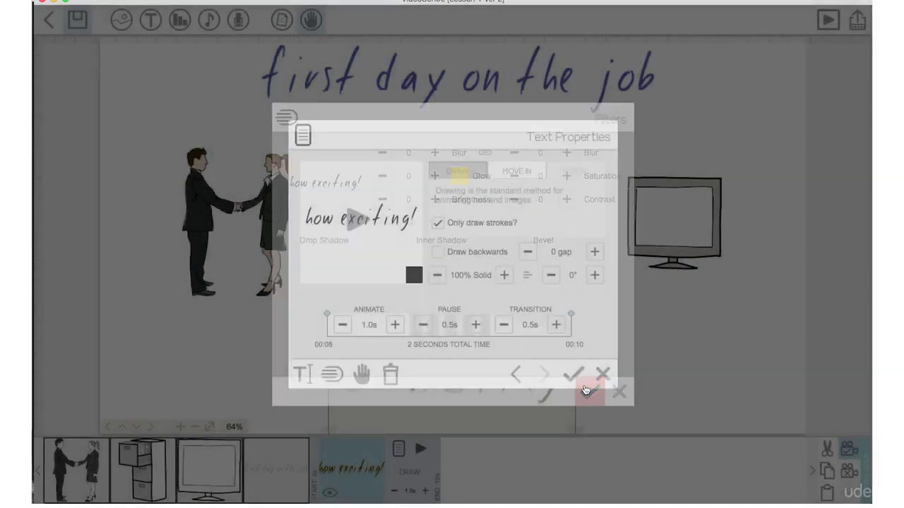
left_click(575, 373)
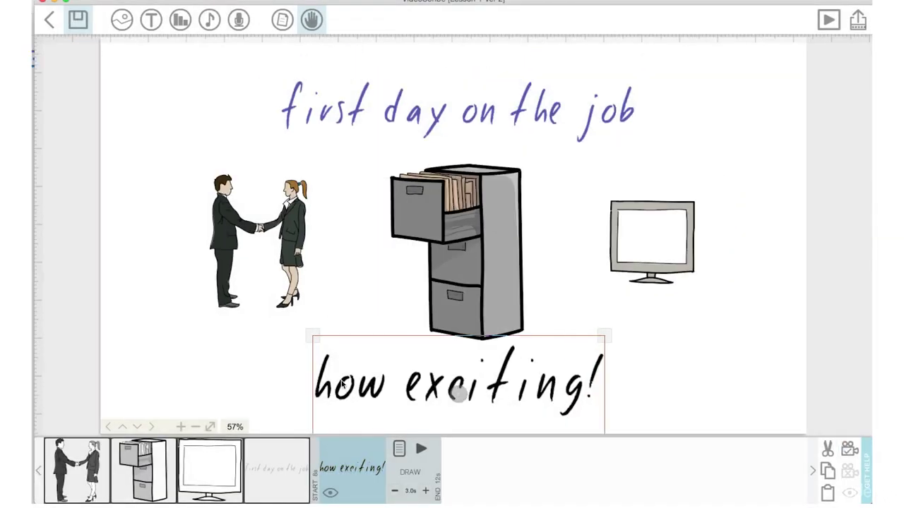